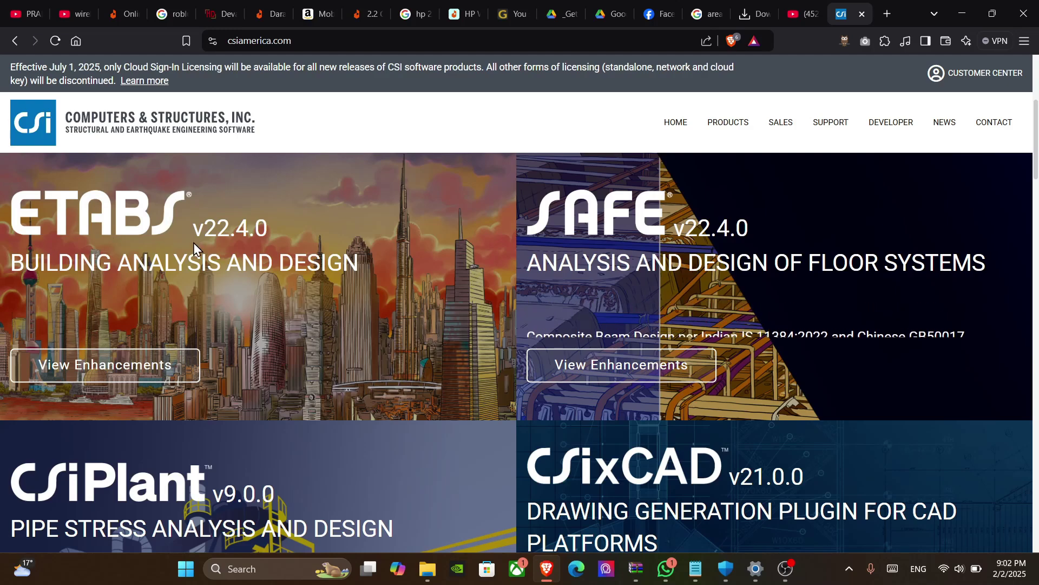
Step: Browse the CSI structural software tiles on csiamerica.com, then minimize Brave
scroll(395, 356, "down", 2)
scroll(587, 334, "down", 6)
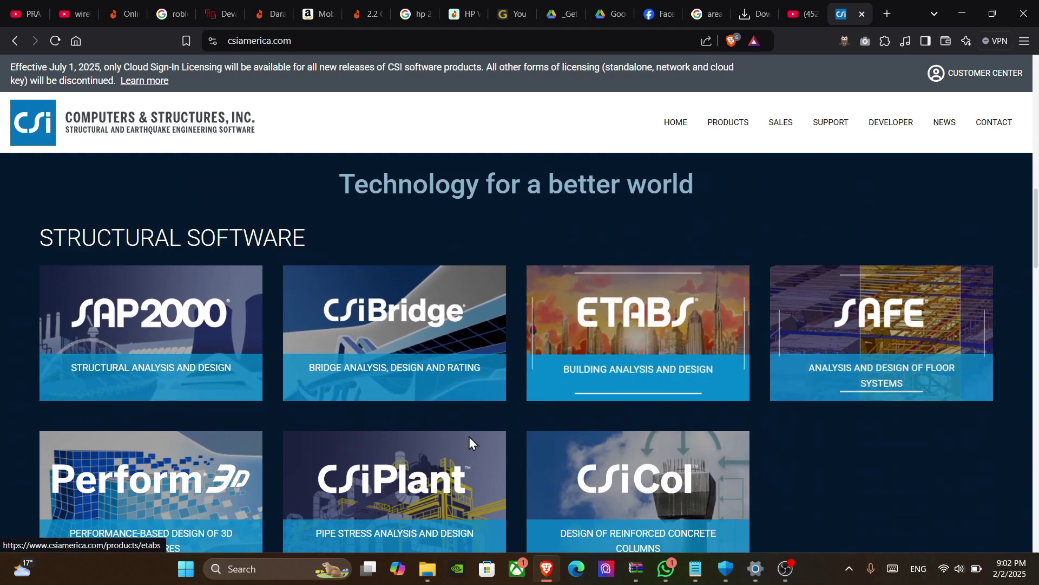
scroll(469, 437, "down", 2)
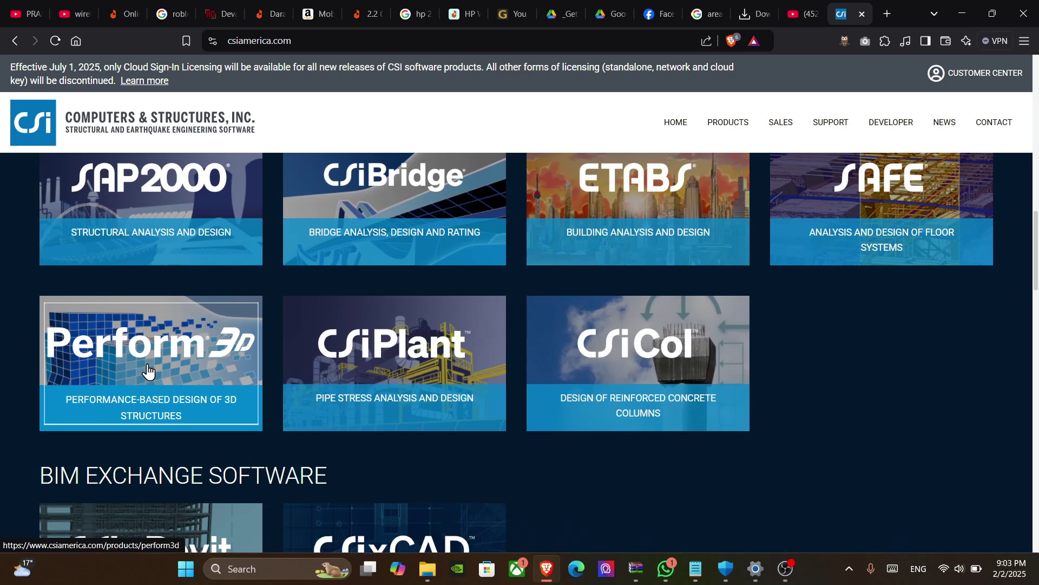
scroll(150, 374, "up", 2)
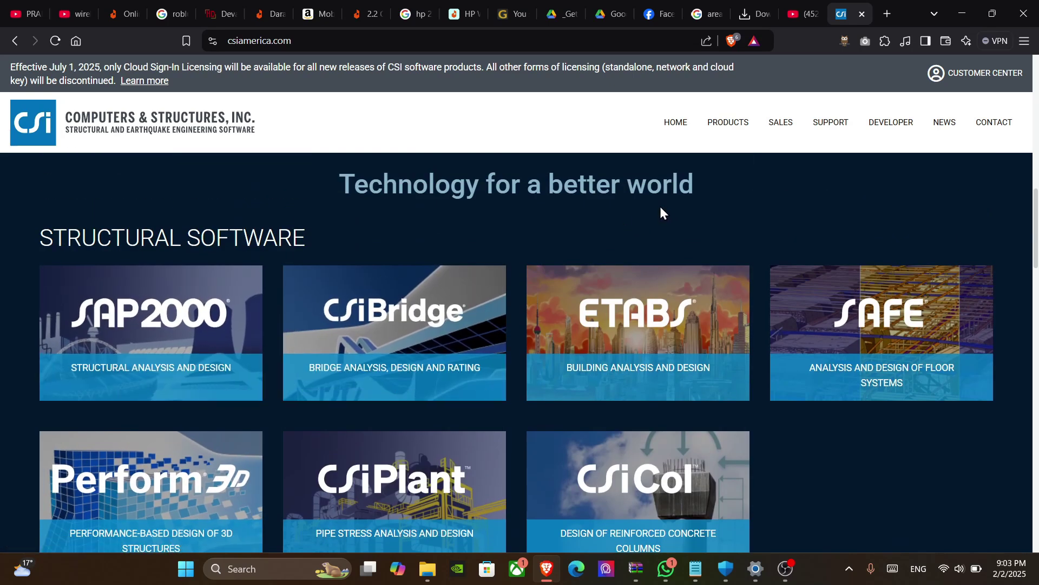
left_click(966, 18)
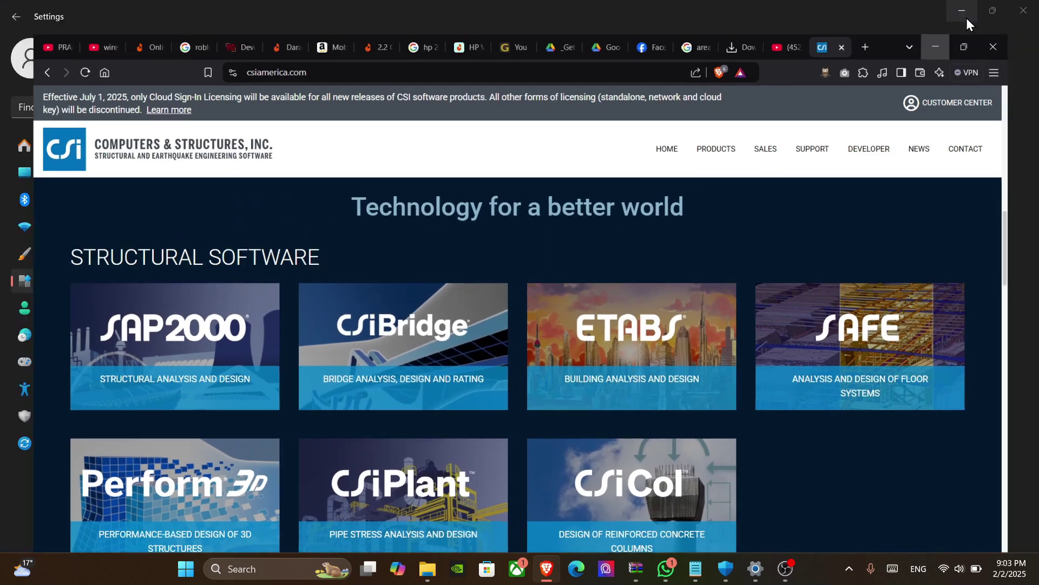
Step: Hide Settings and Windows Security, move CSiBridge 24 and ETABS 21 shortcuts to the top, open Downloads
left_click(958, 2)
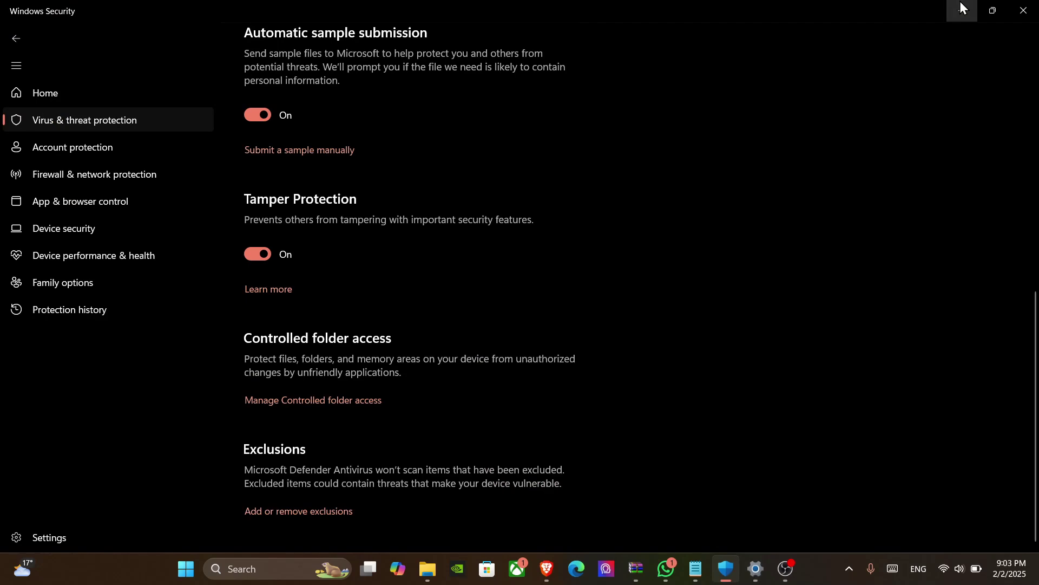
left_click(958, 5)
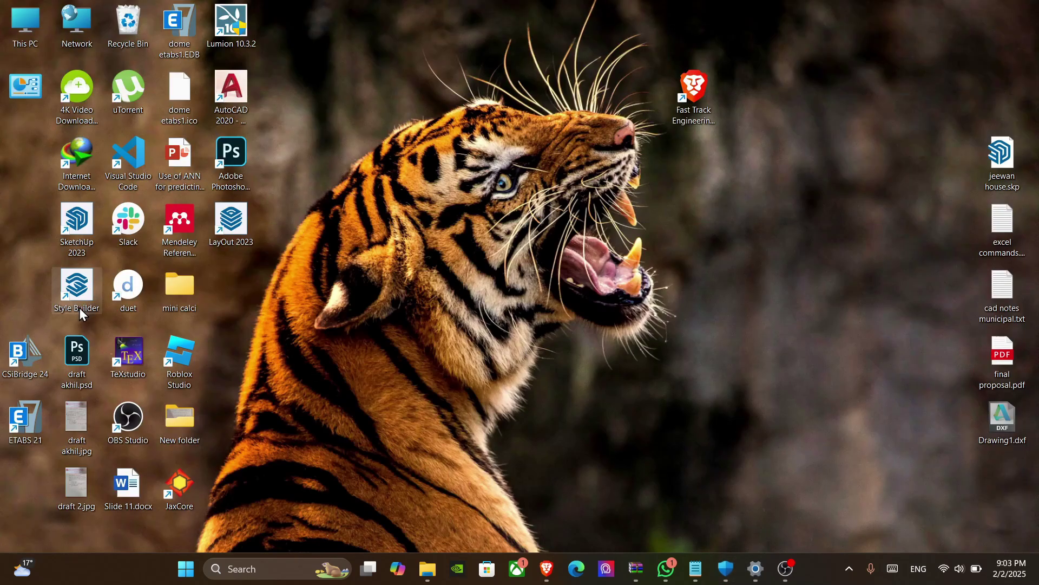
left_click_drag(34, 359, 347, 32)
left_click_drag(25, 423, 355, 128)
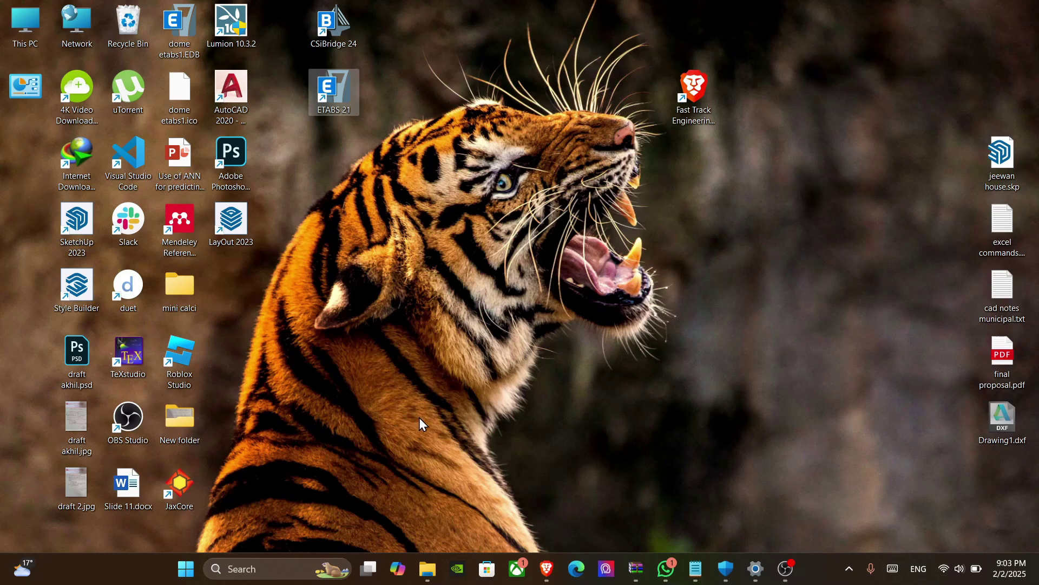
left_click(427, 567)
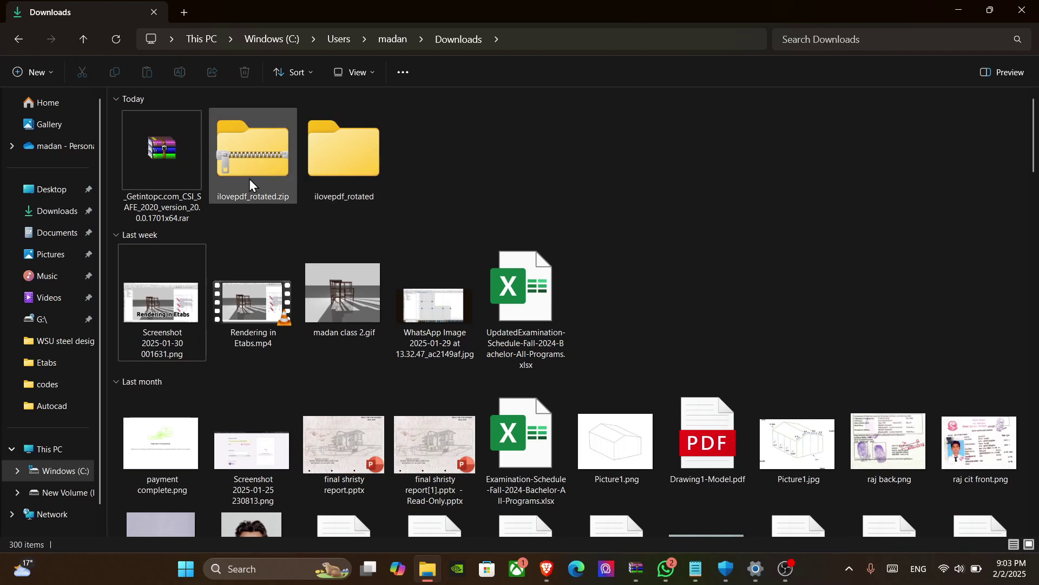
Step: Select the SAFE 2020 rar archive in Downloads, then minimize File Explorer
left_click(182, 151)
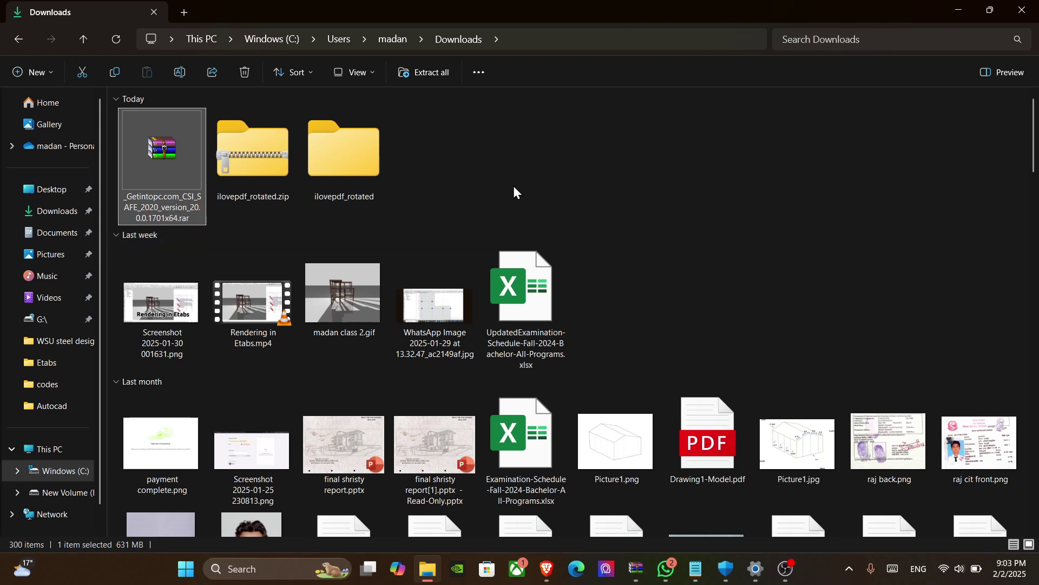
left_click(956, 11)
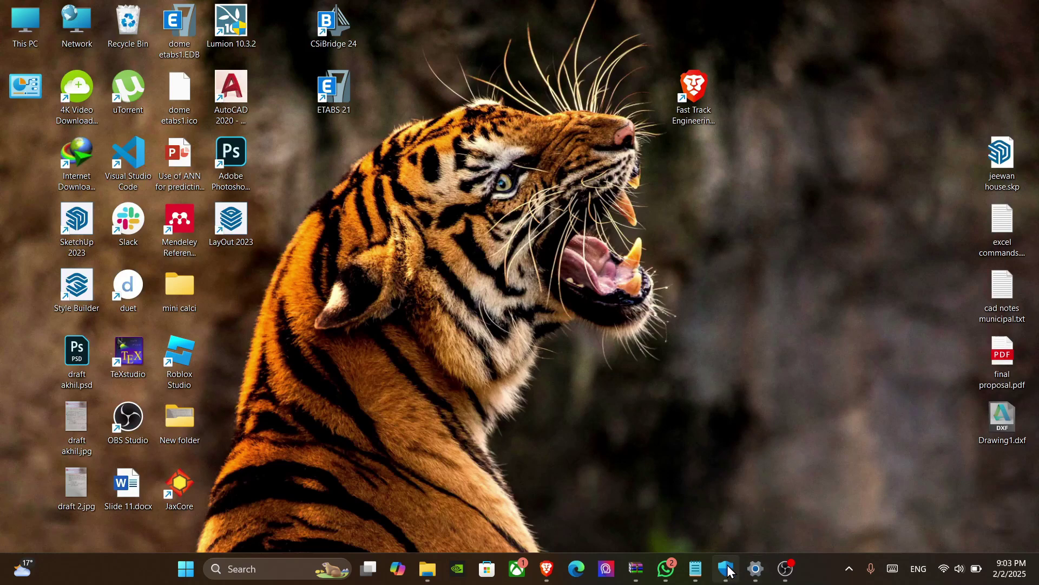
Step: Search 'virus' and open the Virus & threat protection settings page
mouse_move(726, 568)
left_click(791, 458)
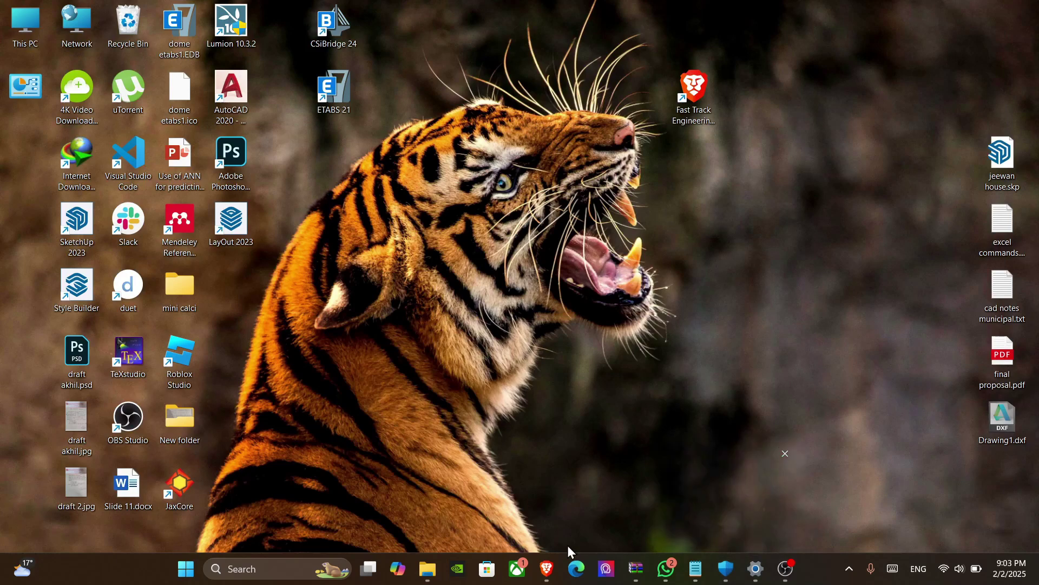
left_click(293, 571)
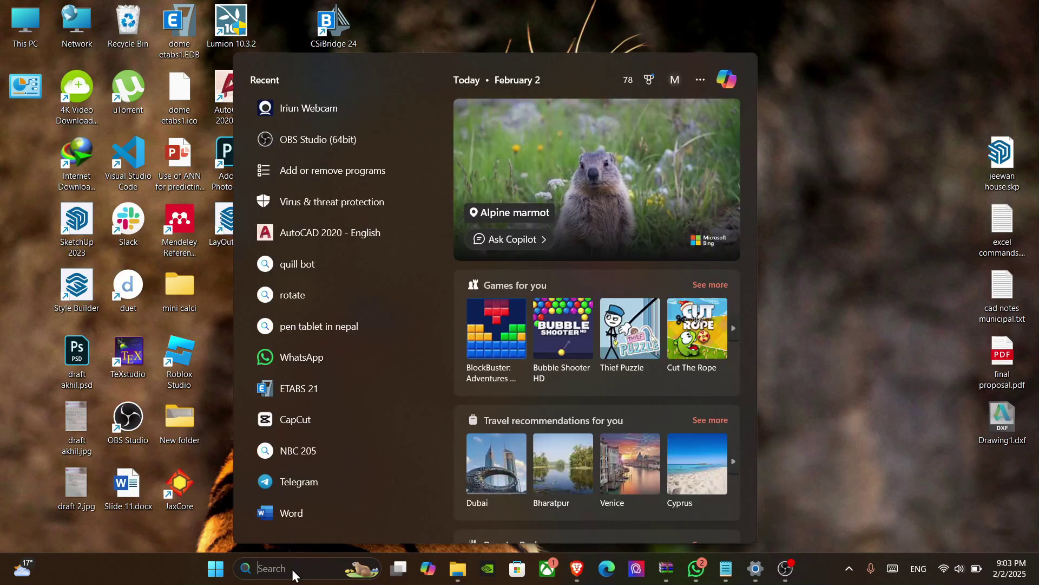
type("vii")
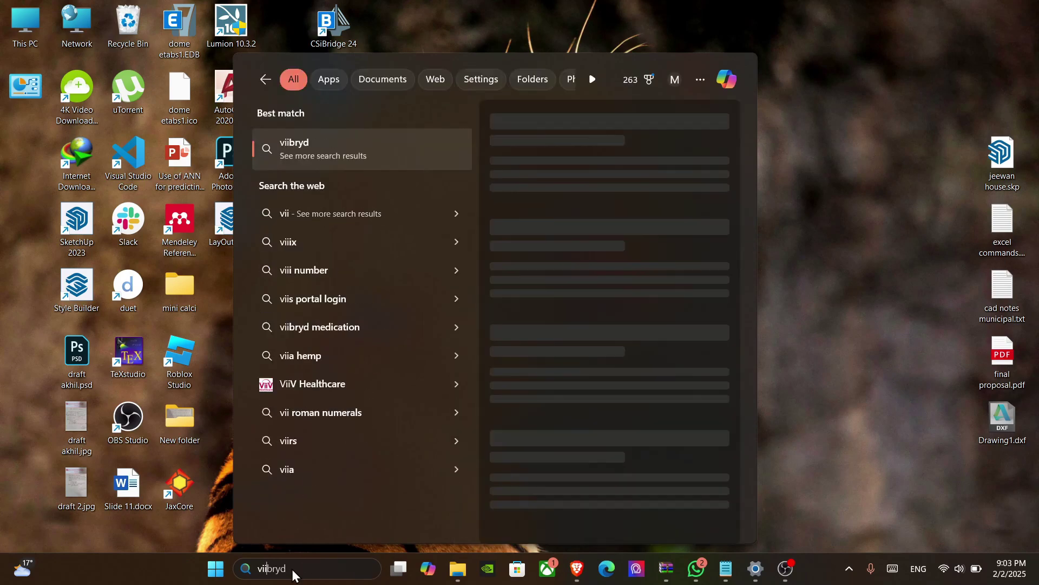
key("BackSpace")
type("ru")
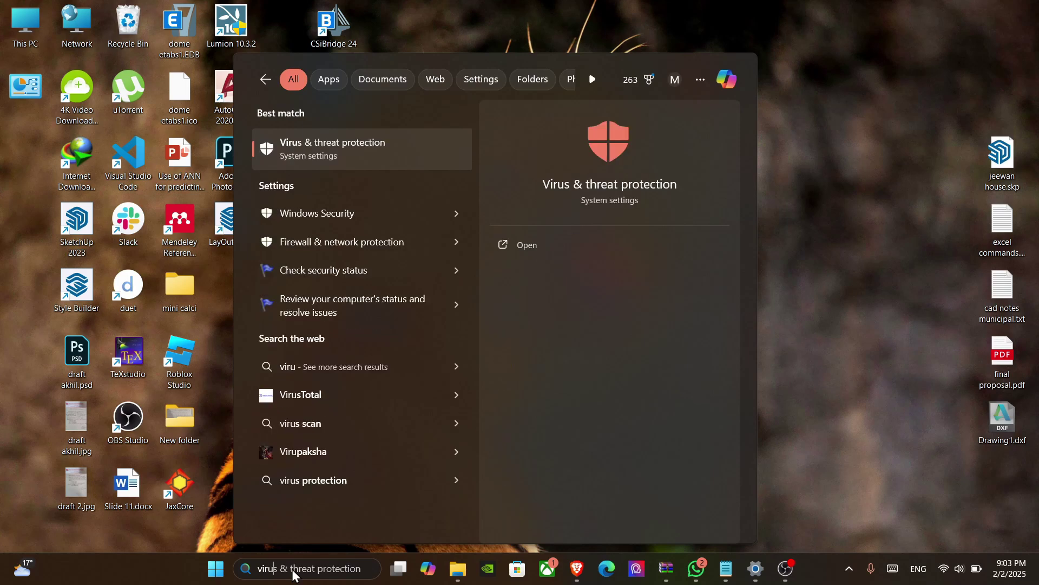
left_click(543, 252)
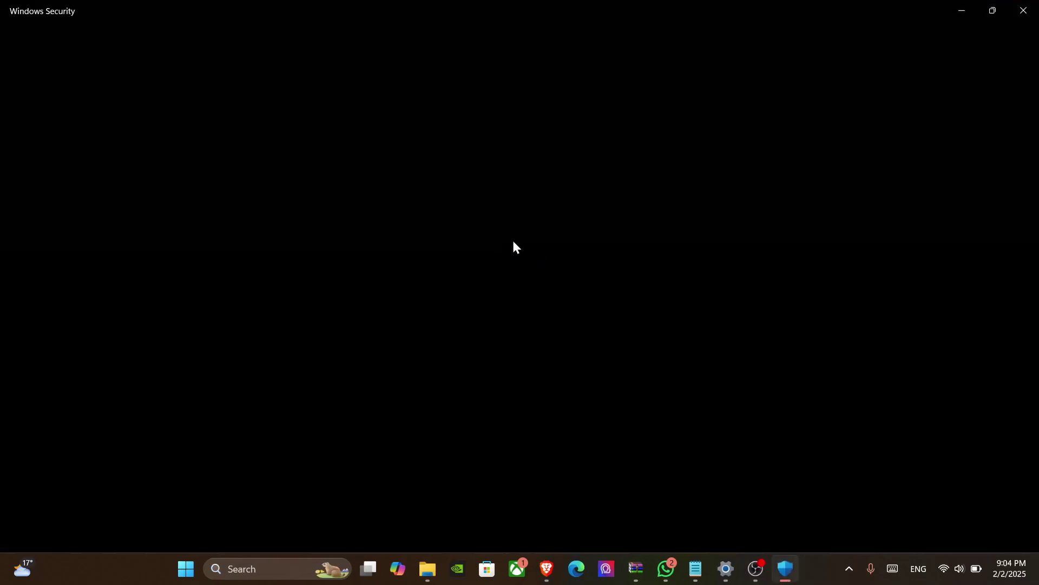
scroll(352, 316, "down", 3)
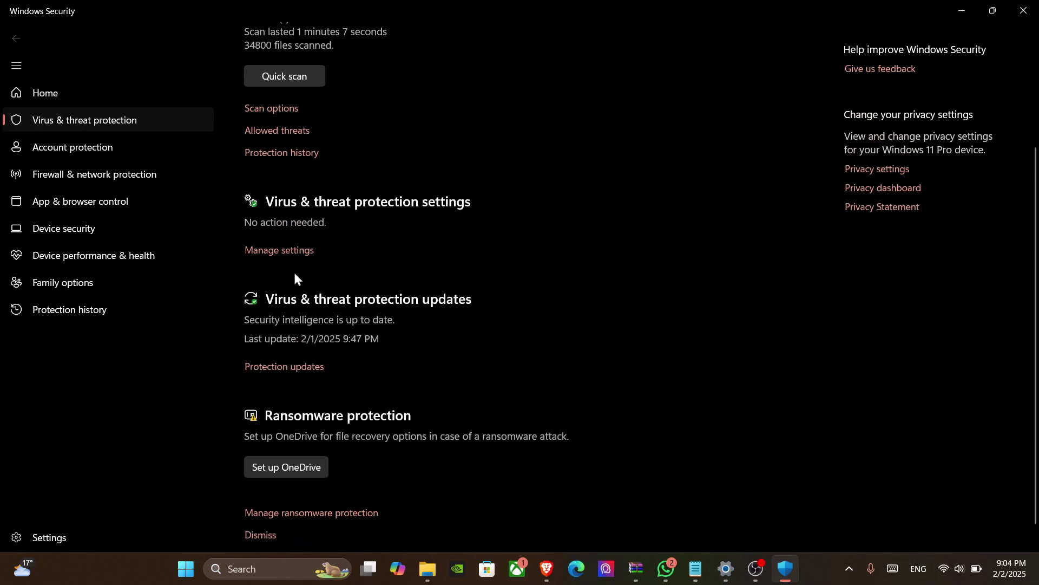
left_click(291, 252)
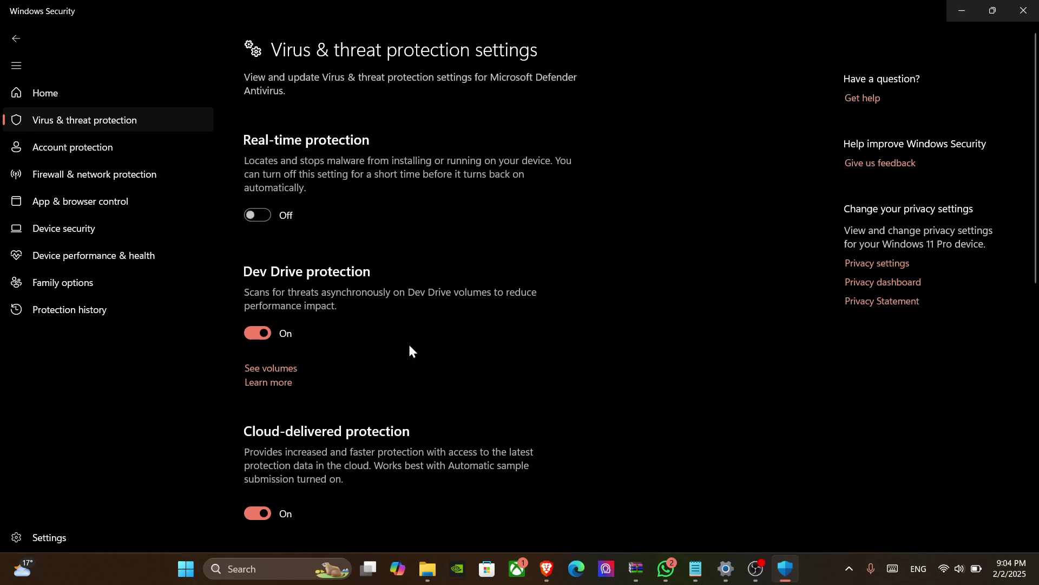
Step: Turn off Cloud-delivered protection, Automatic sample submission and Tamper Protection, then minimize Windows Security
scroll(290, 207, "down", 3)
left_click(258, 354)
scroll(325, 325, "down", 3)
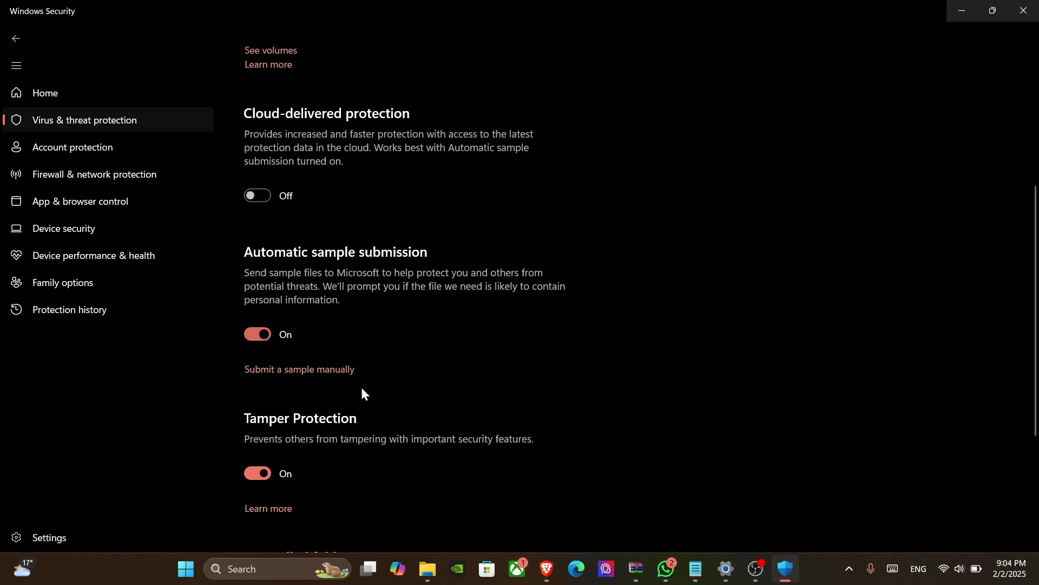
left_click(285, 368)
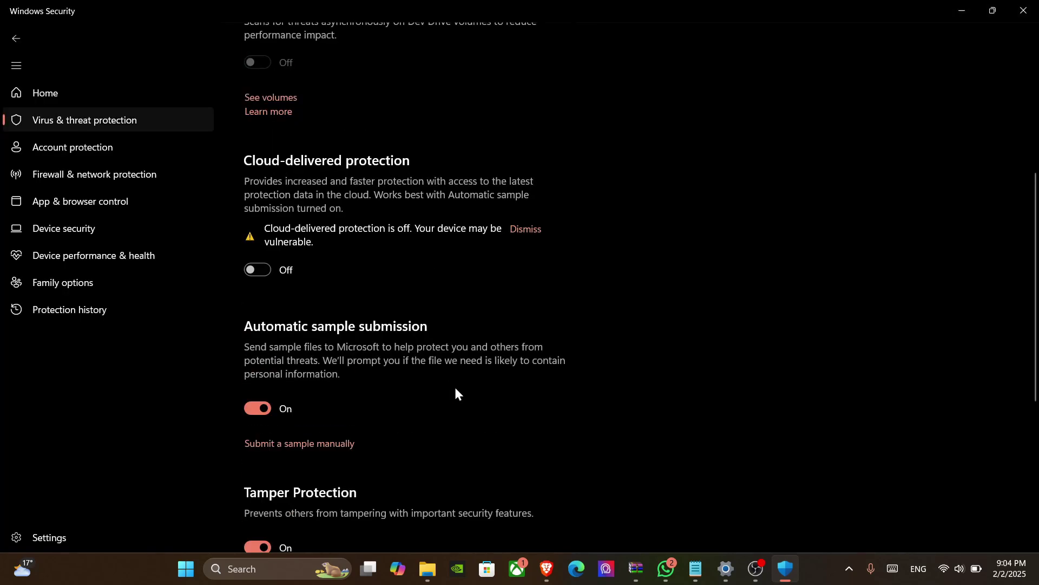
scroll(325, 395, "down", 3)
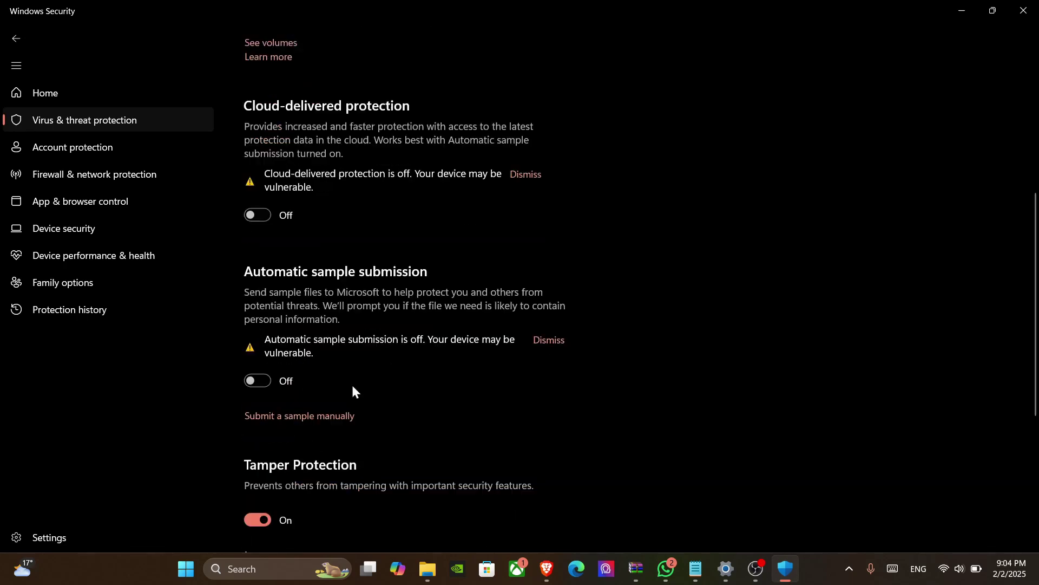
left_click(257, 413)
scroll(325, 401, "down", 1)
scroll(460, 401, "down", 2)
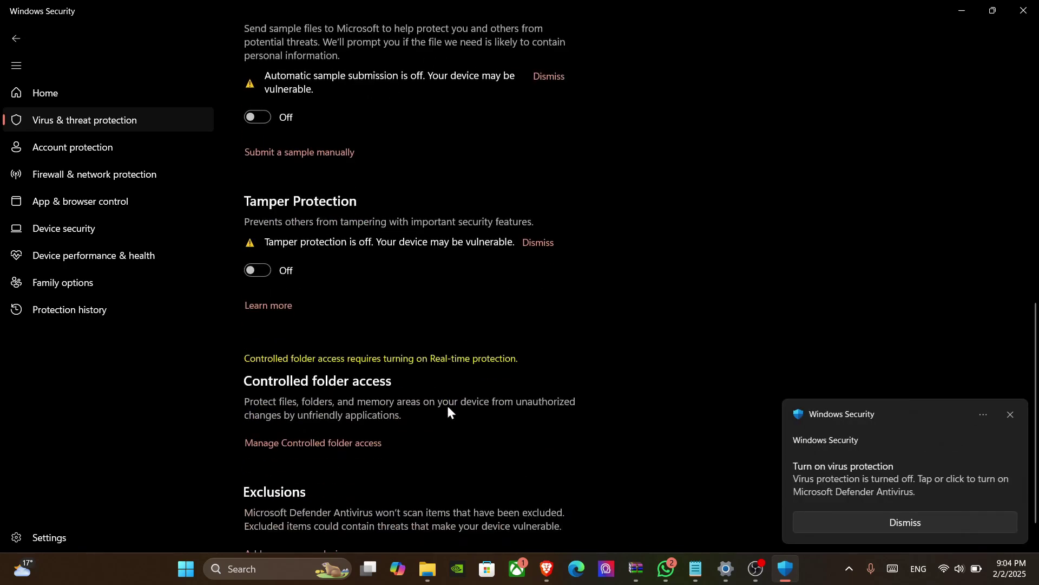
left_click(1010, 416)
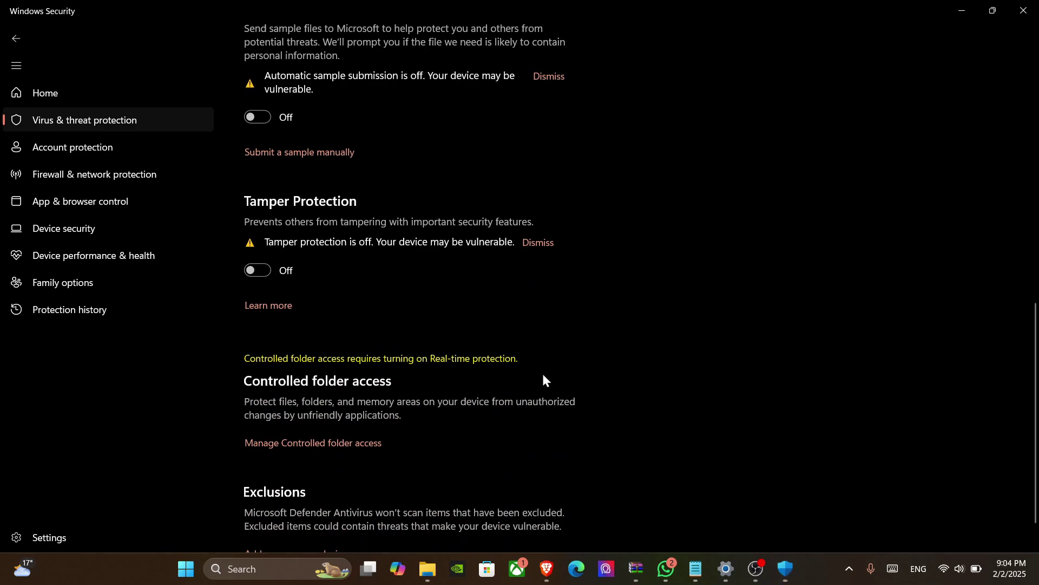
scroll(542, 374, "up", 15)
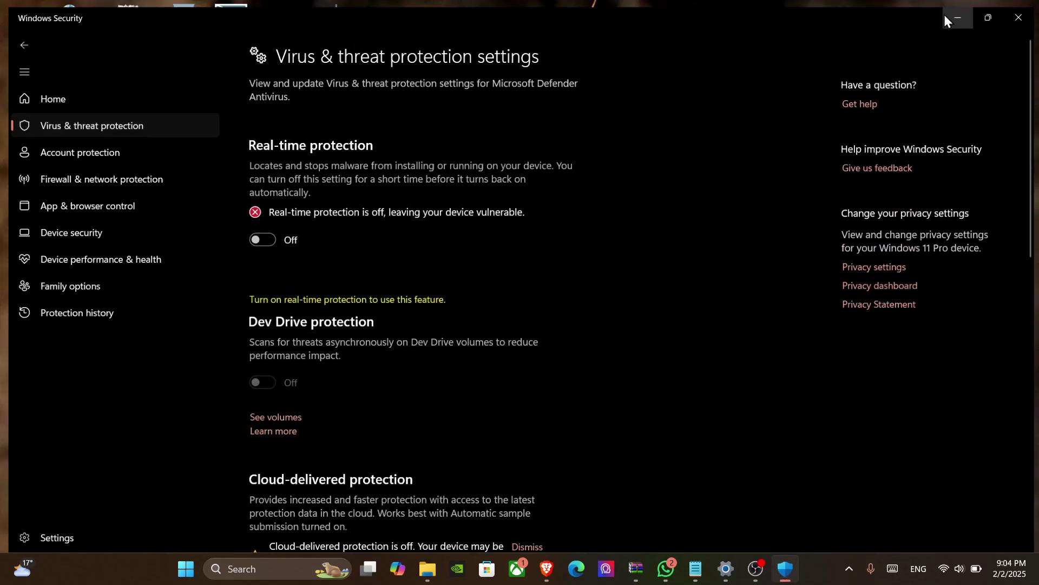
left_click(954, 13)
Step: Open the SAFE 2020 rar archive from Downloads in WinRAR, entering the archive password
left_click(428, 569)
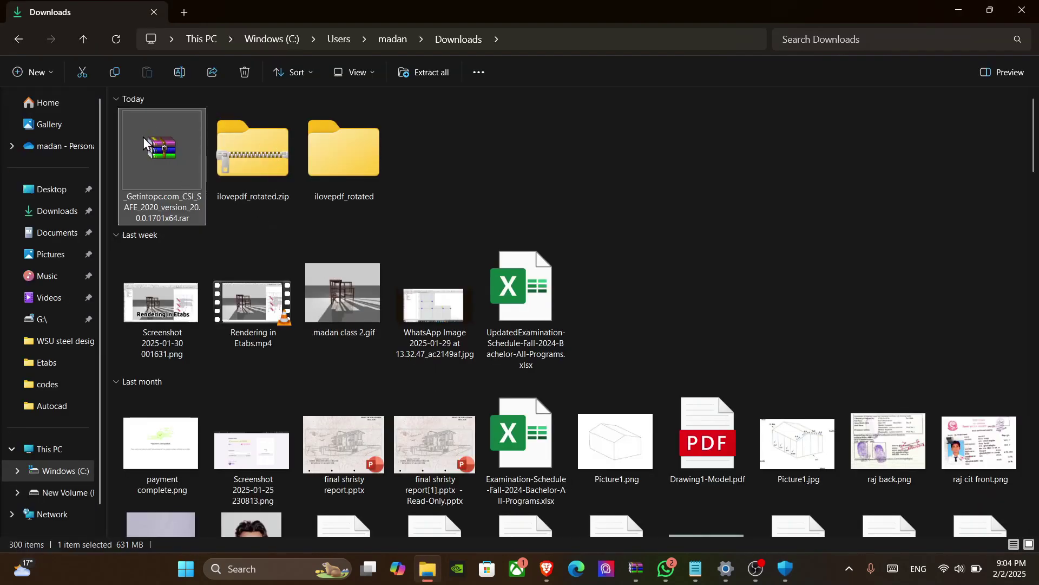
double_click(154, 157)
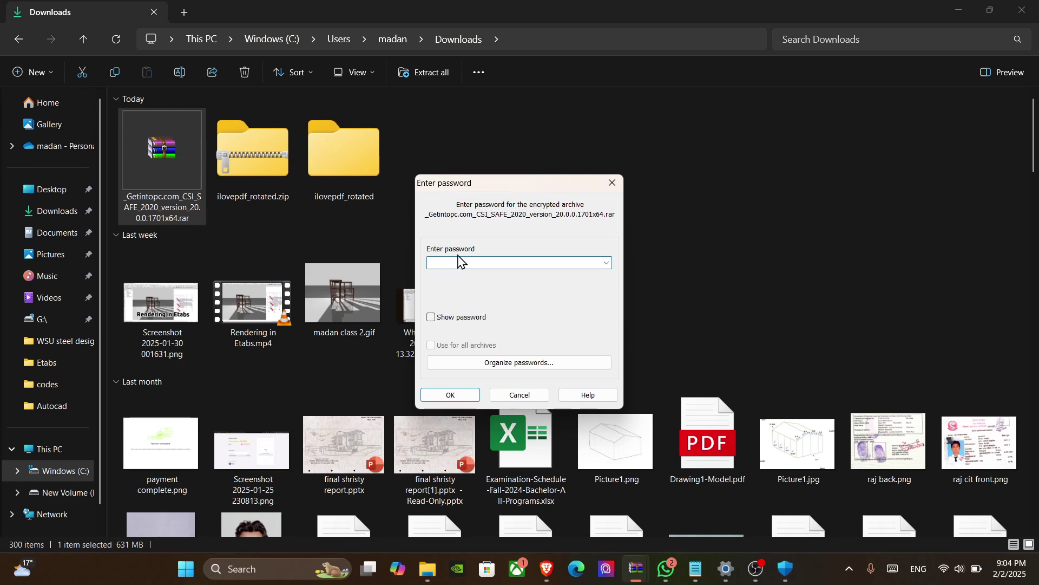
type("123")
left_click(453, 396)
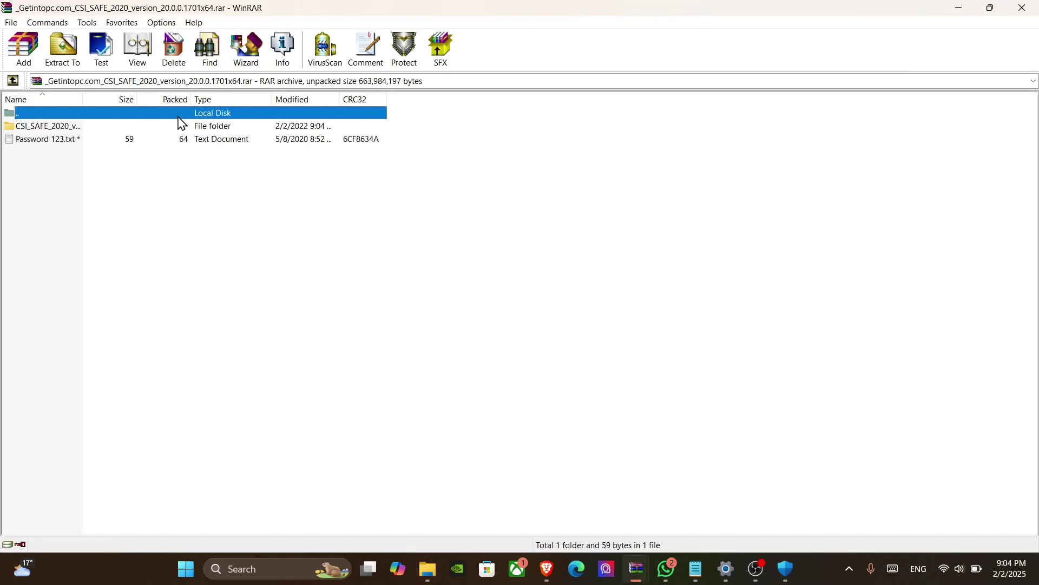
Step: Extract the archive to its default folder in Downloads and return to File Explorer
left_click(60, 60)
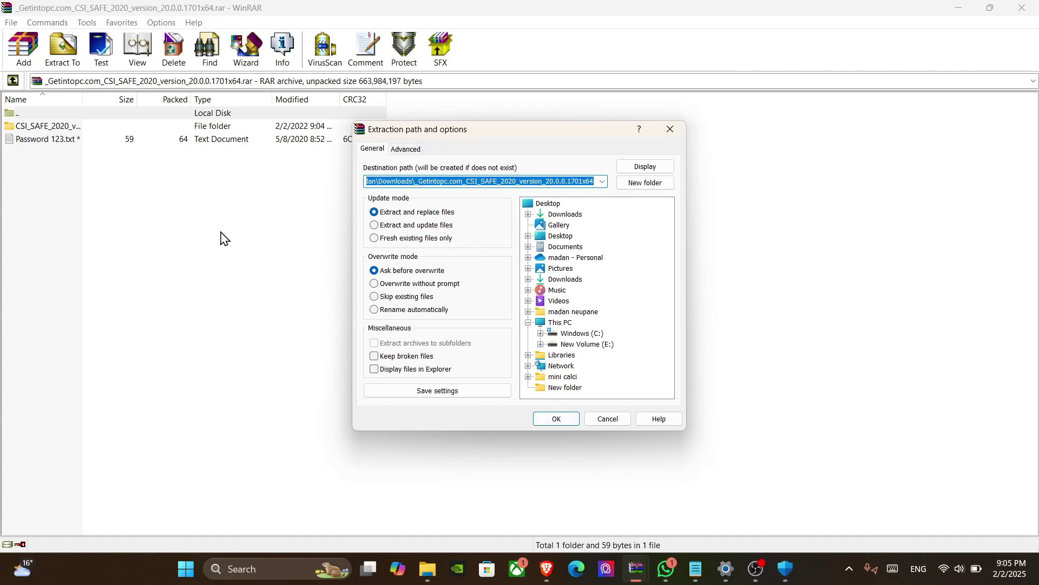
left_click(570, 419)
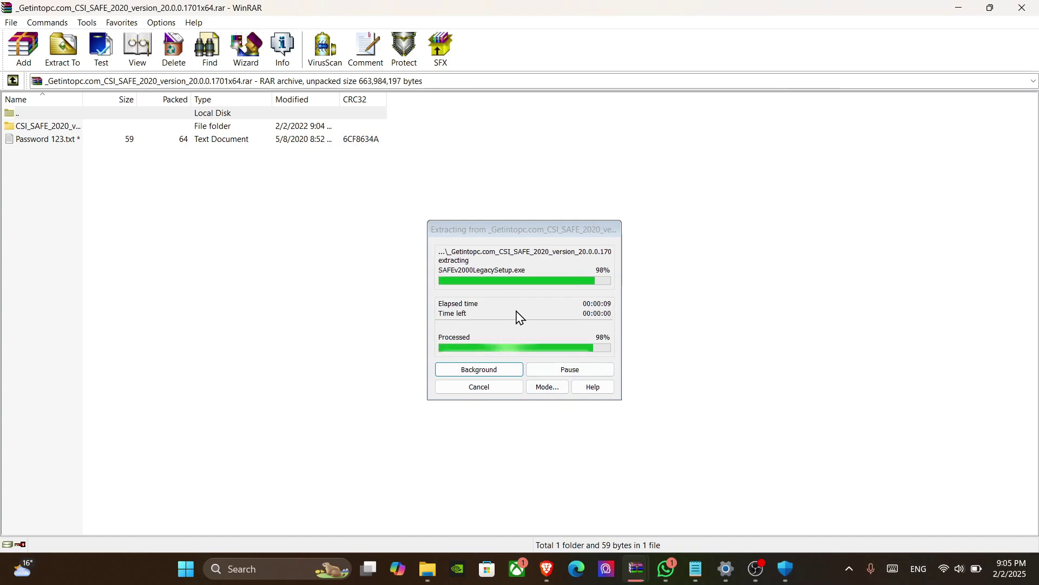
left_click(424, 564)
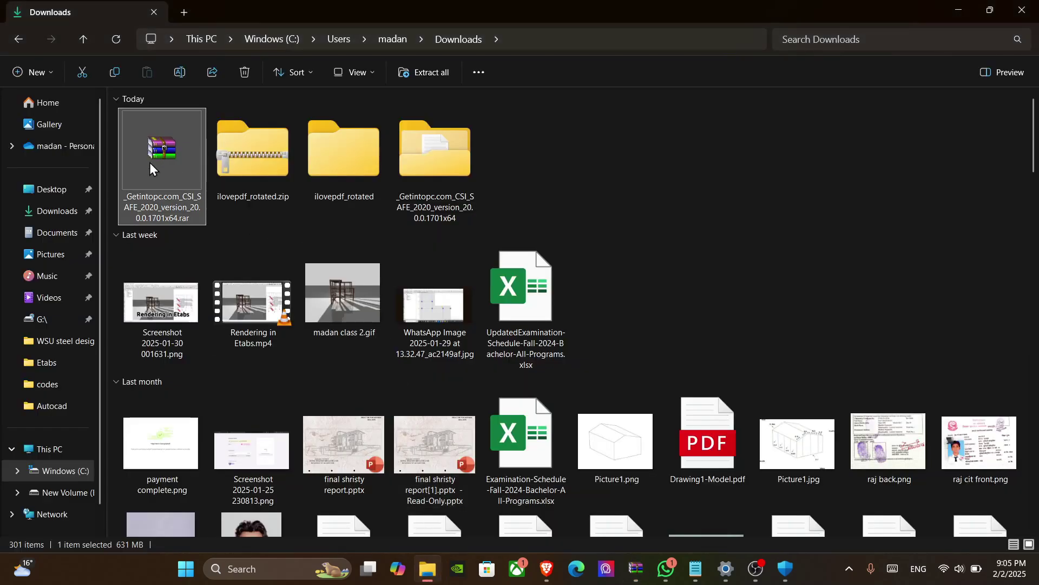
Step: Open the extracted folder, its CSI_SAFE_2020_version_20.0.0.1701x64 subfolder, and Readme.txt in Notepad
double_click(456, 159)
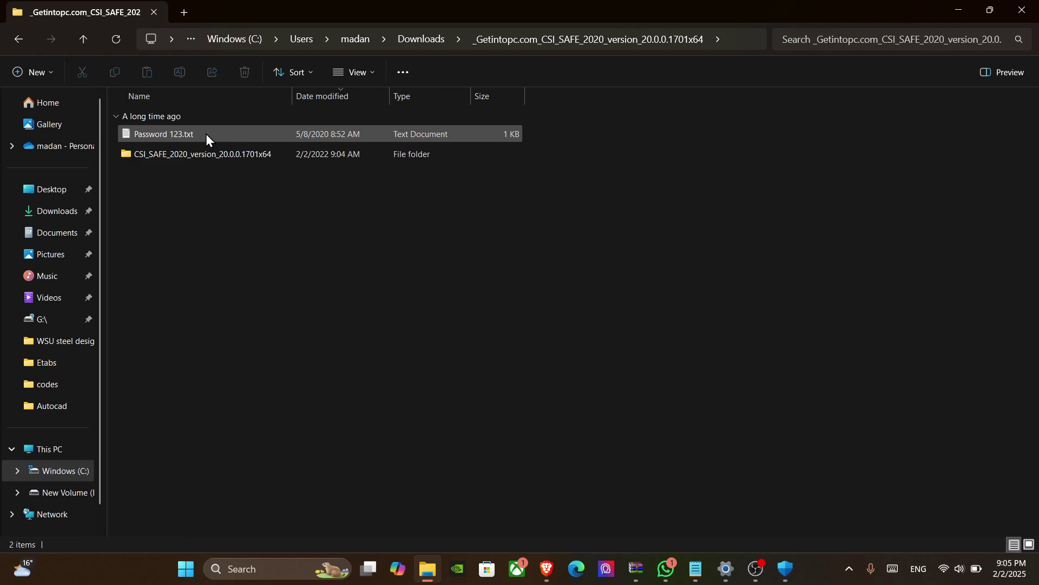
double_click(211, 149)
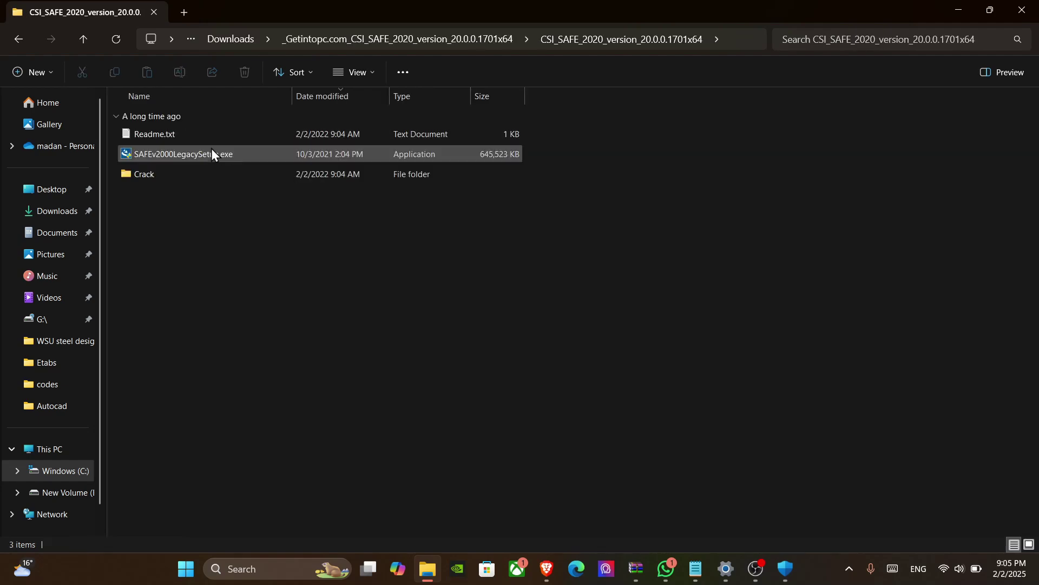
double_click(174, 132)
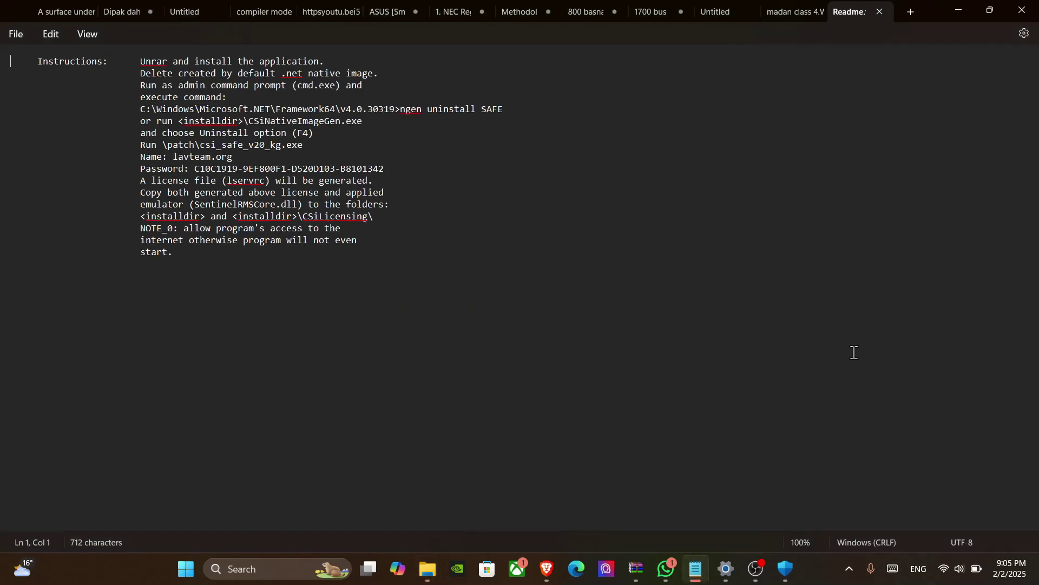
Step: Read through the Readme installation instructions, then minimize Notepad
left_click_drag(137, 61, 332, 65)
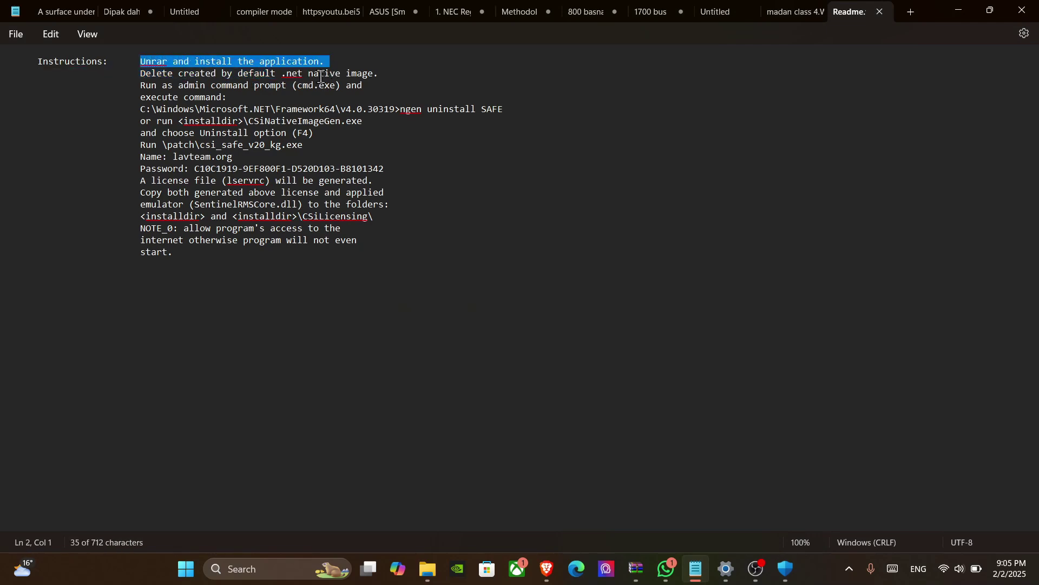
double_click(172, 74)
left_click(329, 61, "shift")
left_click(952, 87)
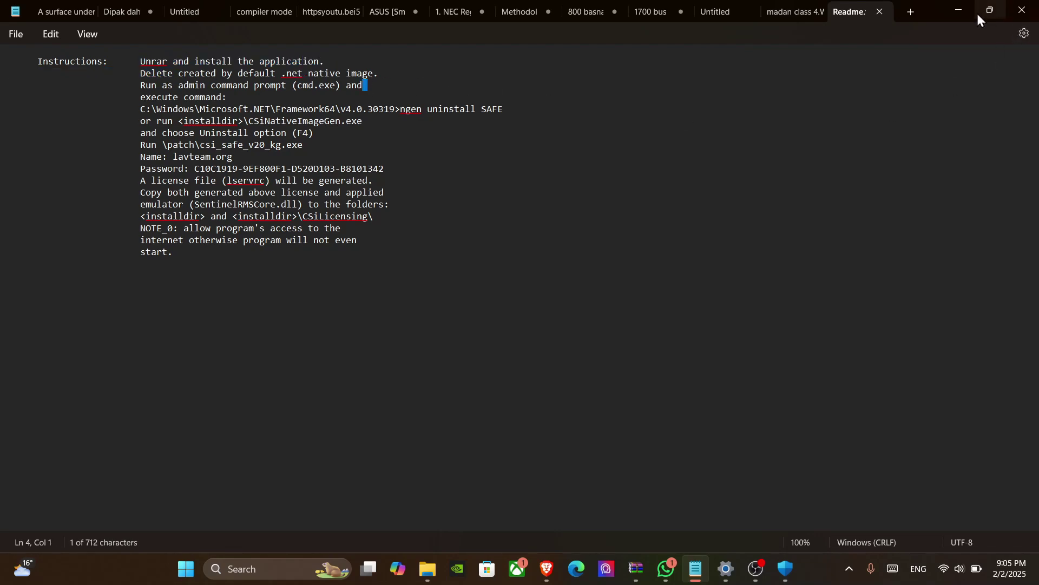
left_click(960, 10)
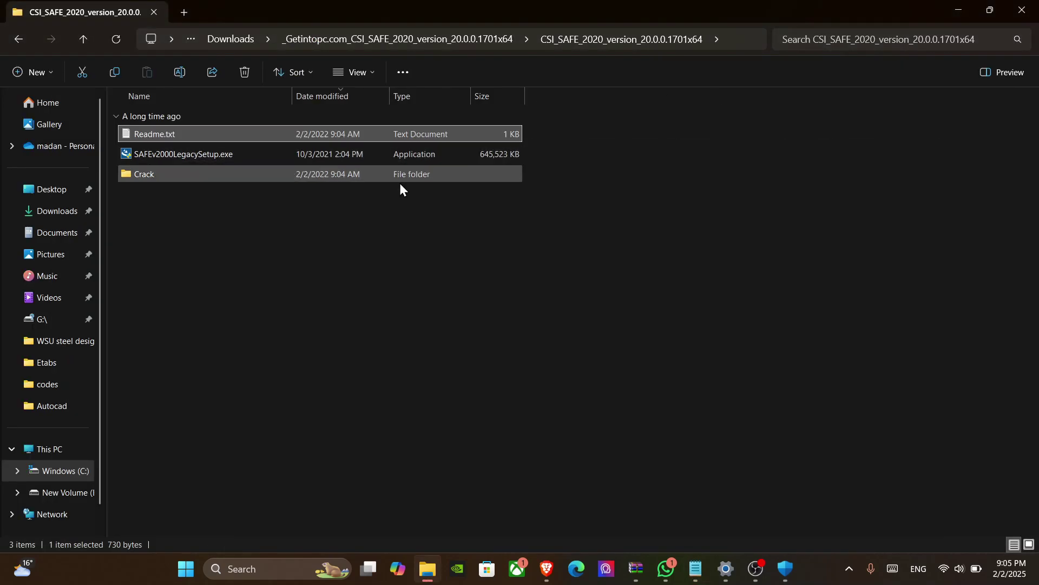
Step: Run SAFEv2000LegacySetup.exe, accept the licence, keep default details and folder, and choose Use Network License
left_click(239, 156)
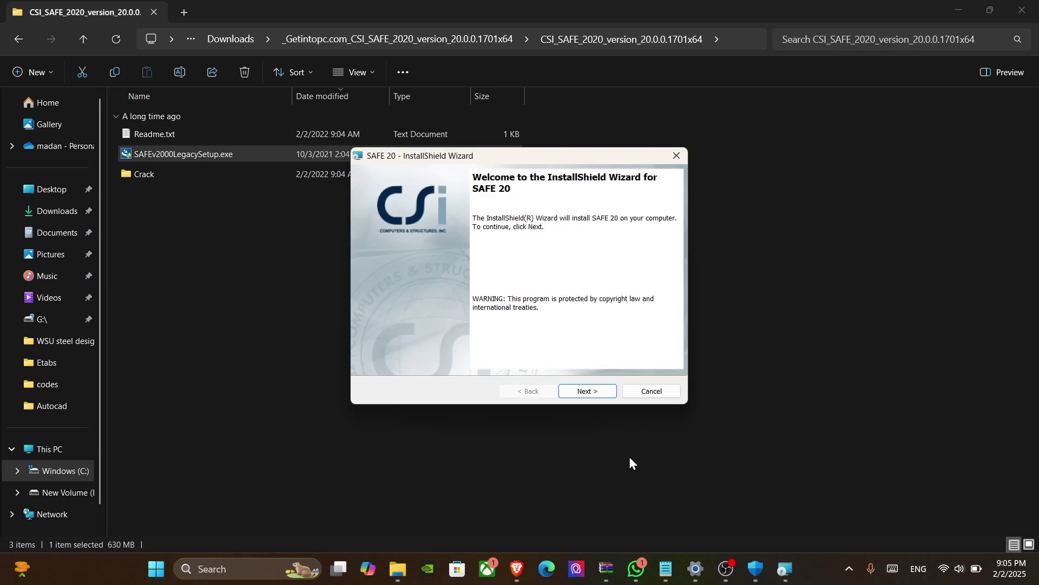
left_click(596, 392)
left_click(428, 341)
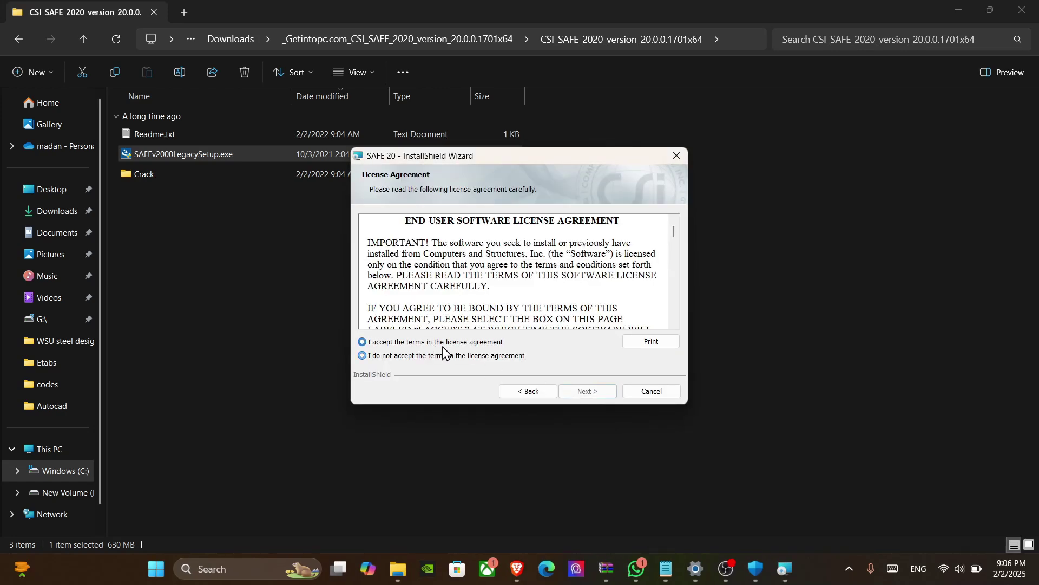
left_click(609, 394)
left_click(609, 394)
left_click(605, 389)
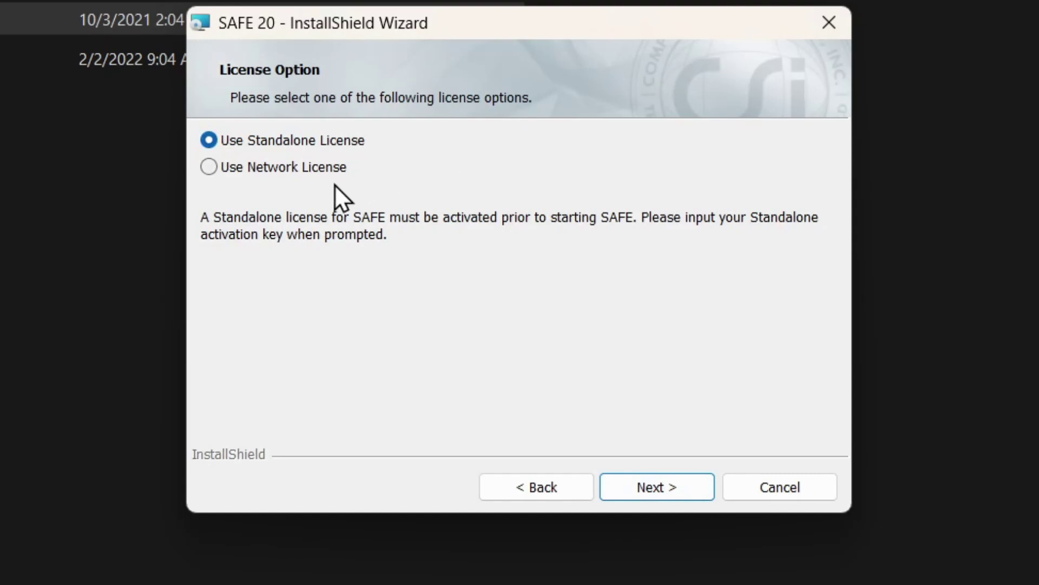
left_click(286, 167)
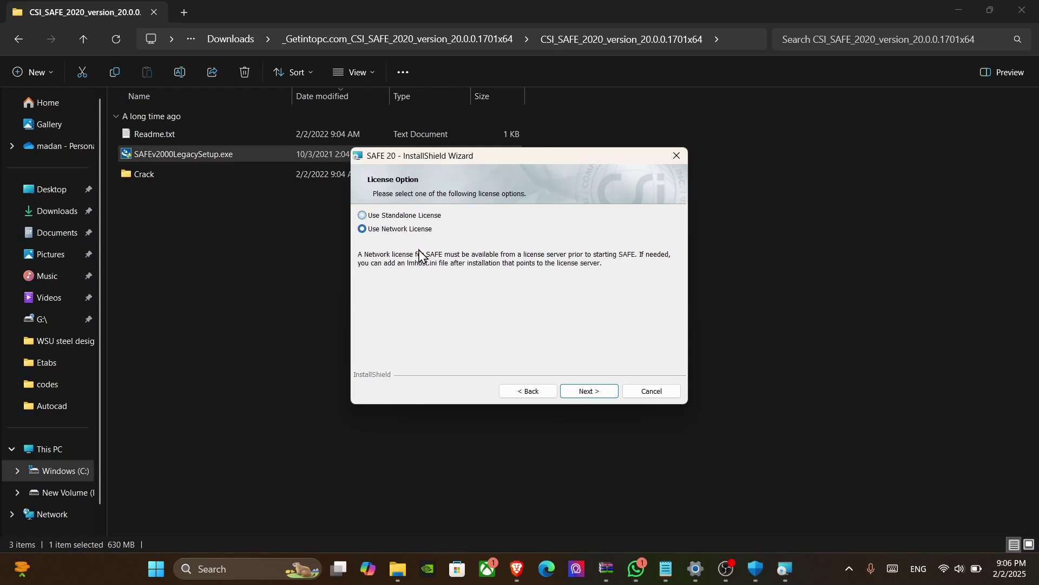
left_click(596, 389)
left_click(596, 388)
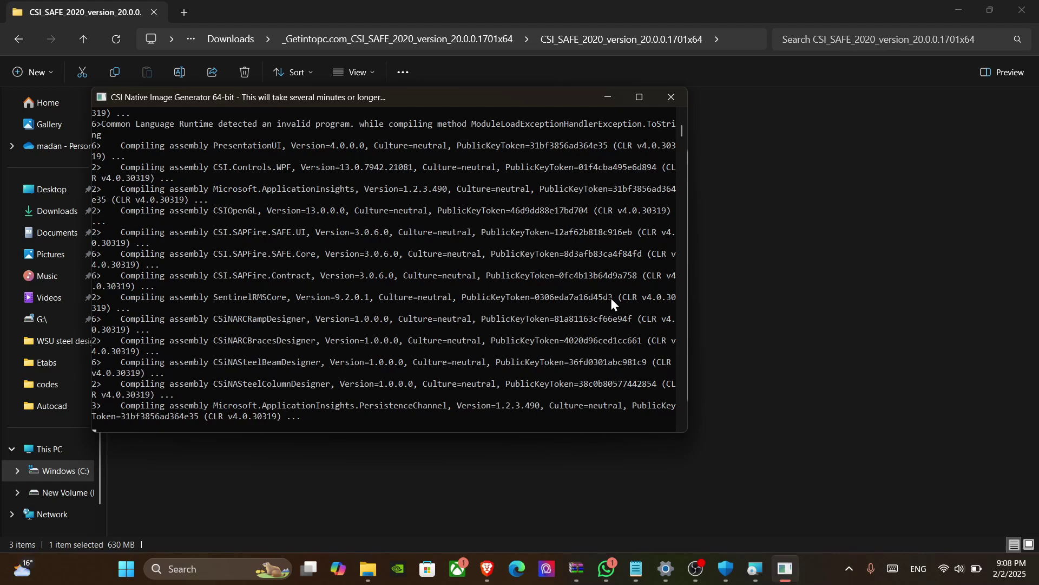
Step: Let the installation finish, moving the CSI Native Image Generator console clear of the wizard
scroll(612, 303, "down", 6)
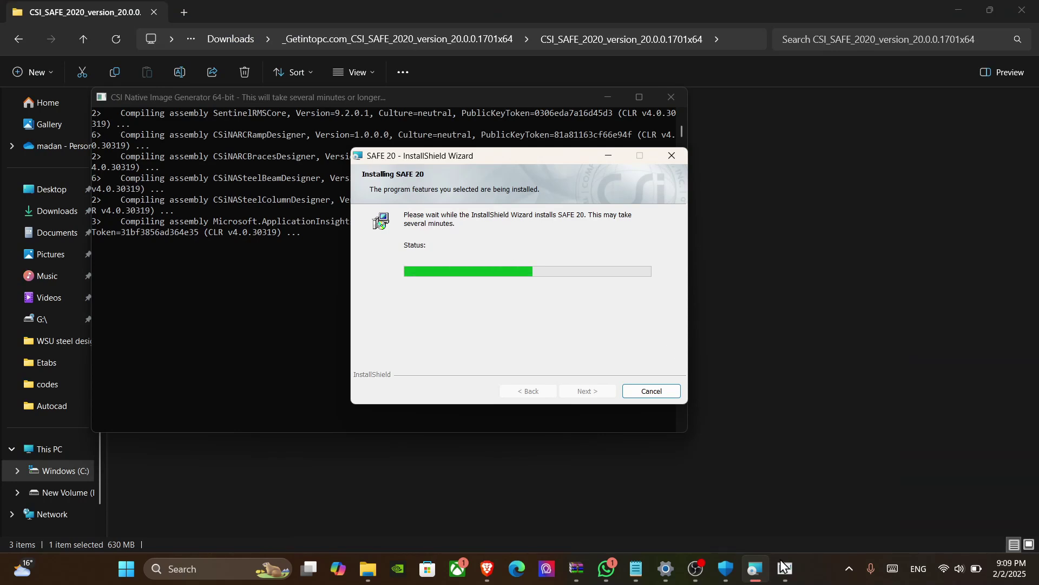
mouse_move(785, 569)
left_click(773, 538)
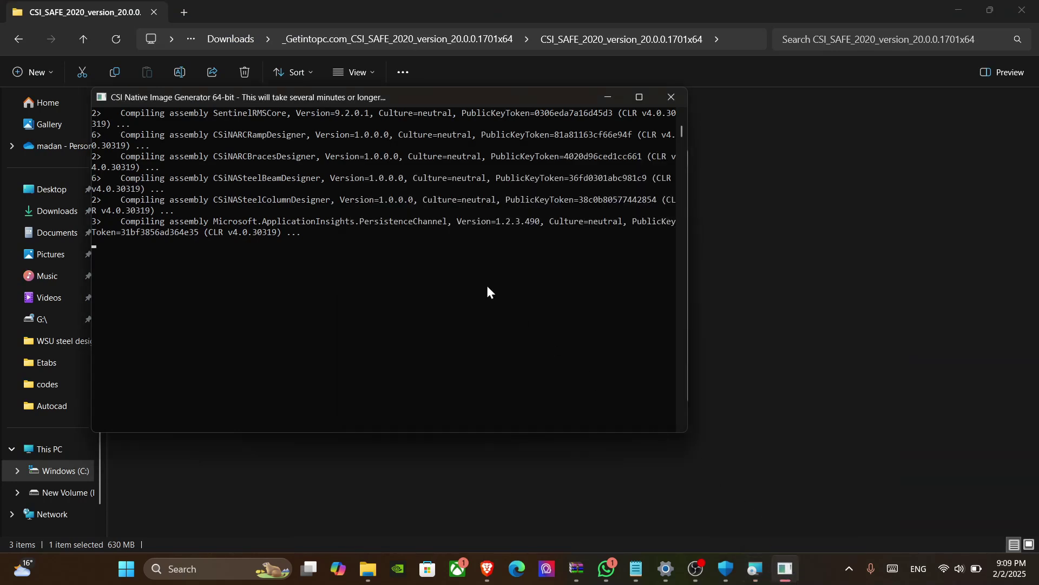
left_click_drag(437, 107, 396, 209)
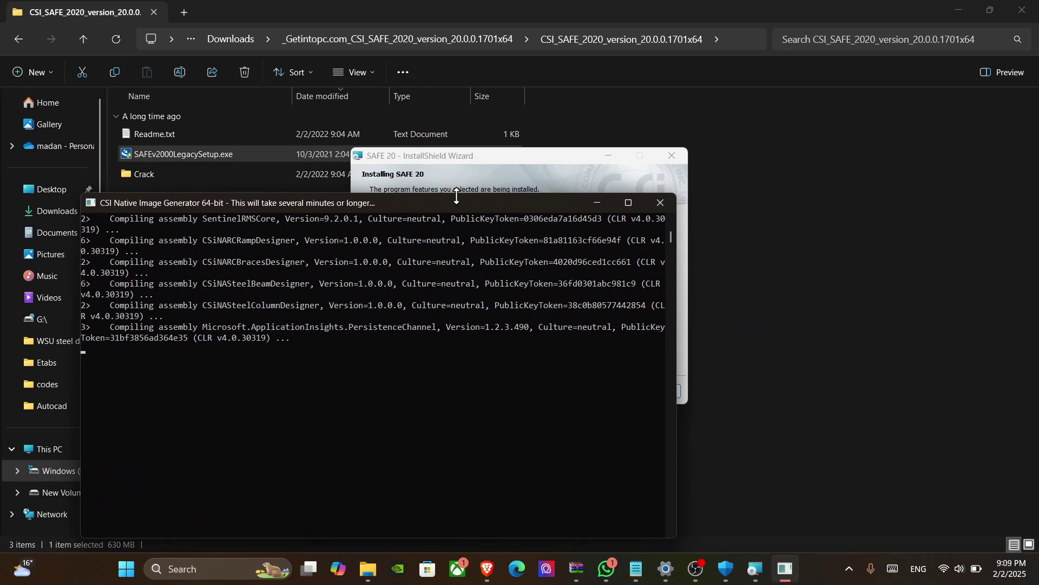
left_click_drag(453, 193, 402, 245)
left_click_drag(487, 159, 768, 149)
left_click_drag(372, 246, 414, 95)
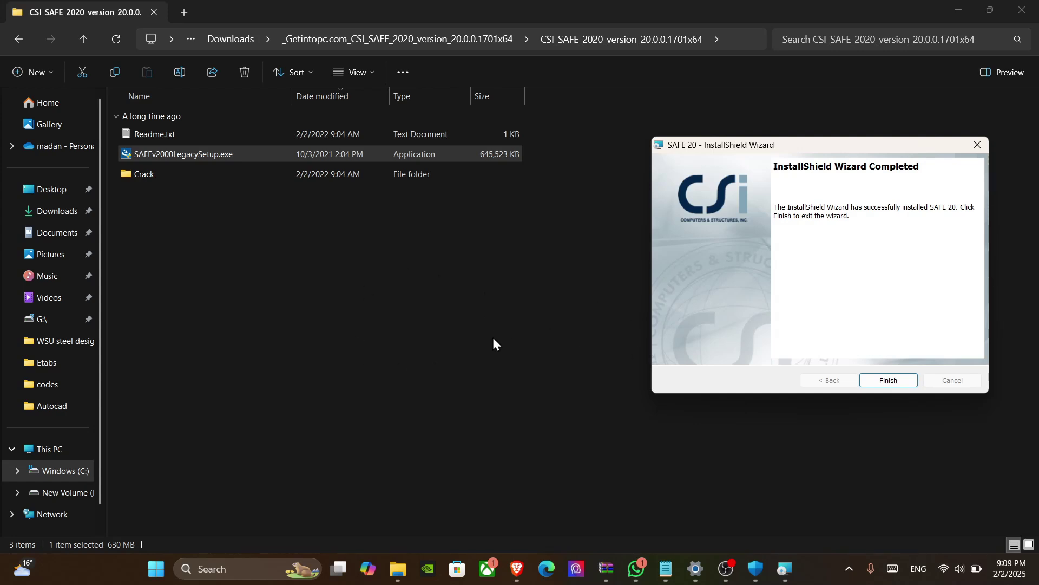
Step: Close the installer, minimize all windows, and place the SAFE 20 shortcut below ETABS 21
left_click(898, 382)
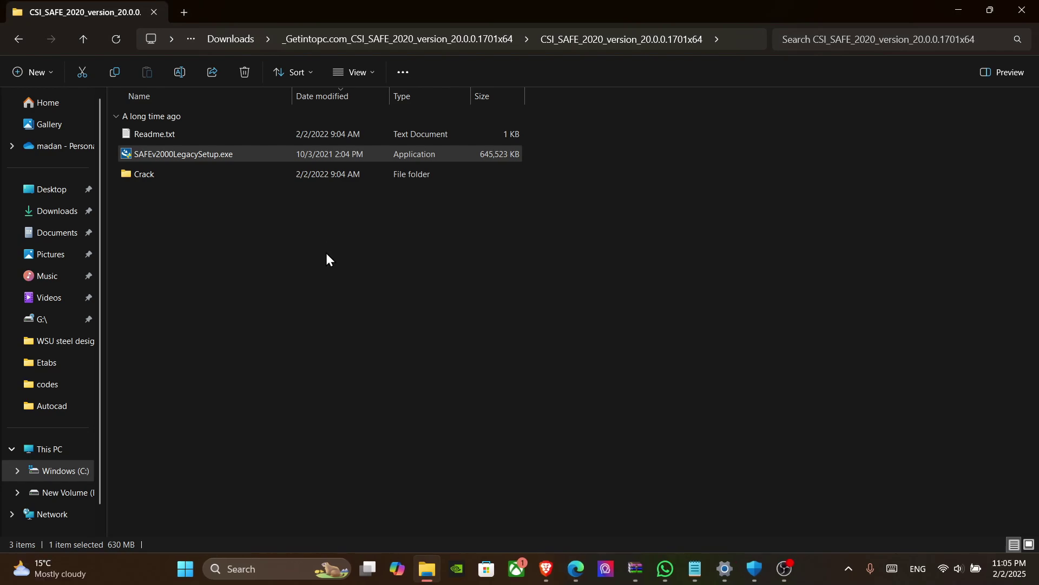
left_click(288, 249)
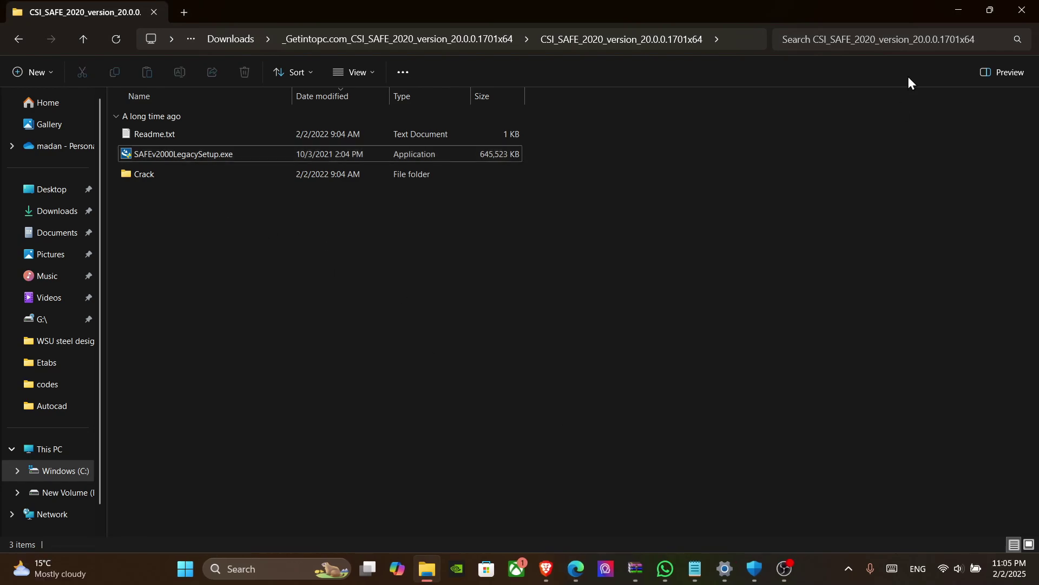
left_click(957, 12)
left_click(957, 7)
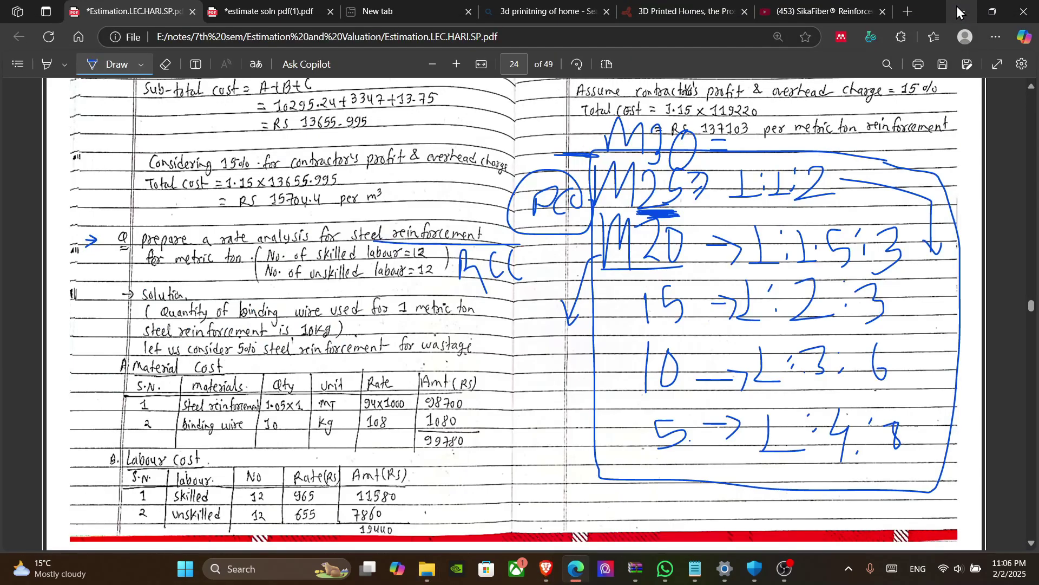
left_click(958, 7)
left_click(956, 8)
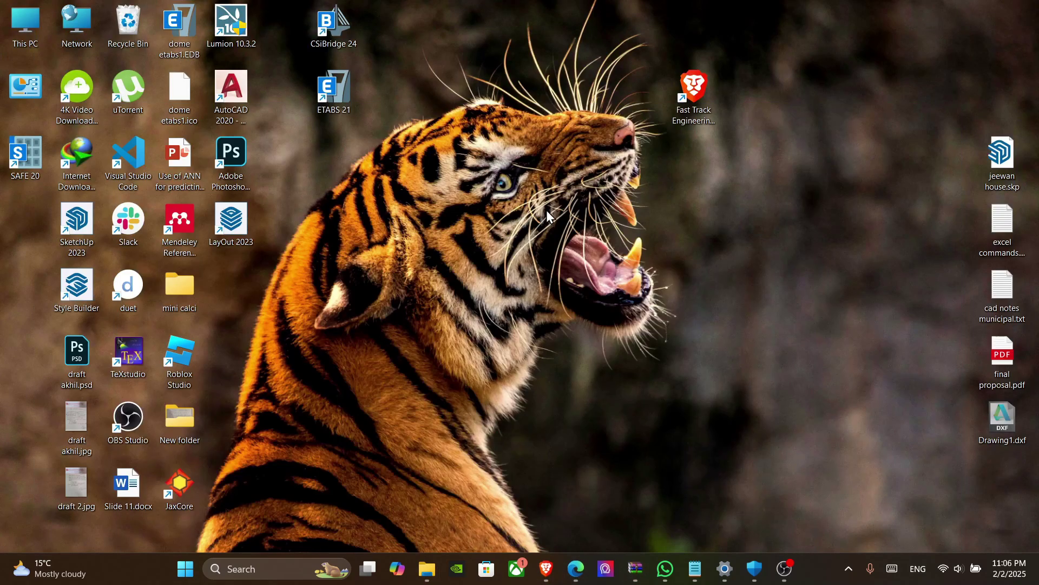
left_click_drag(26, 149, 334, 148)
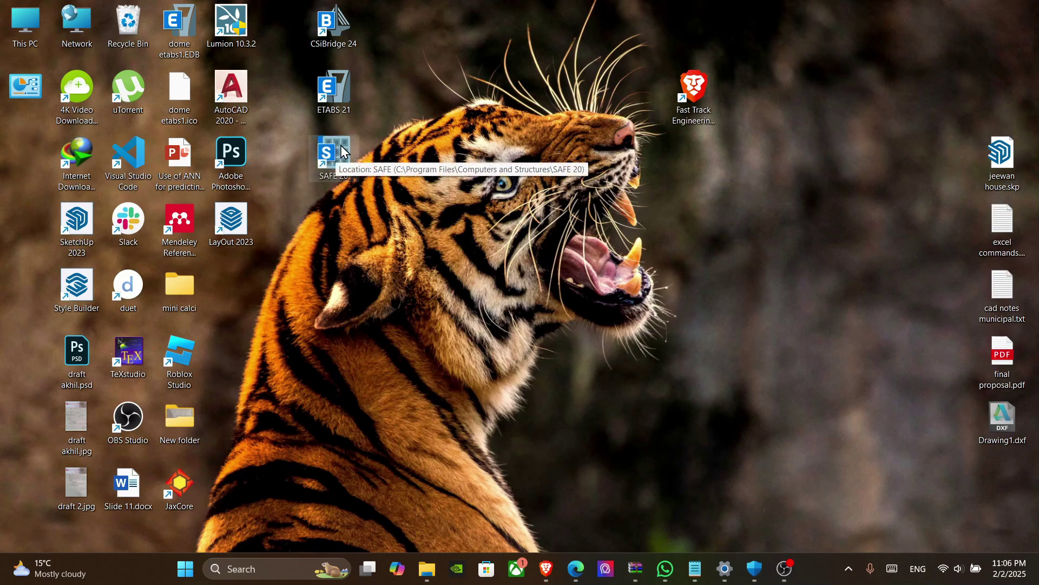
Step: Open the SAFE 20 shortcut's file location and scroll through the installed files around SAFE.exe
right_click(342, 151)
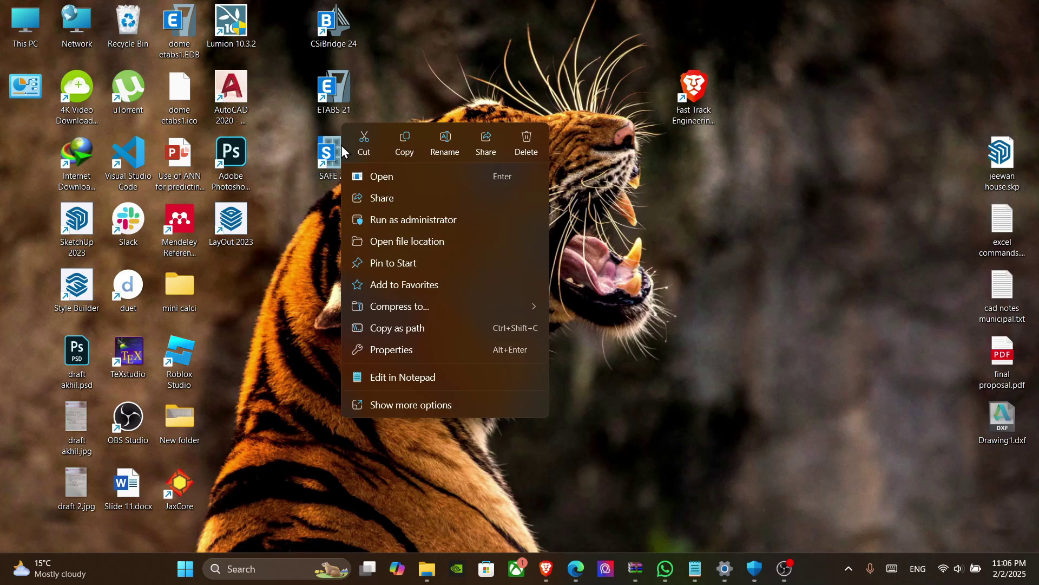
left_click(414, 236)
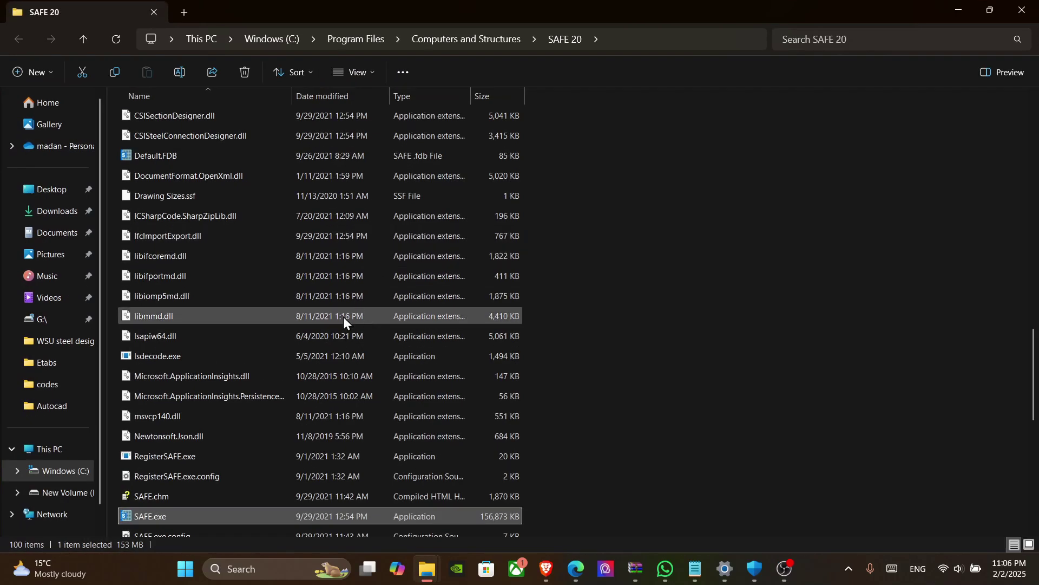
right_click(226, 518)
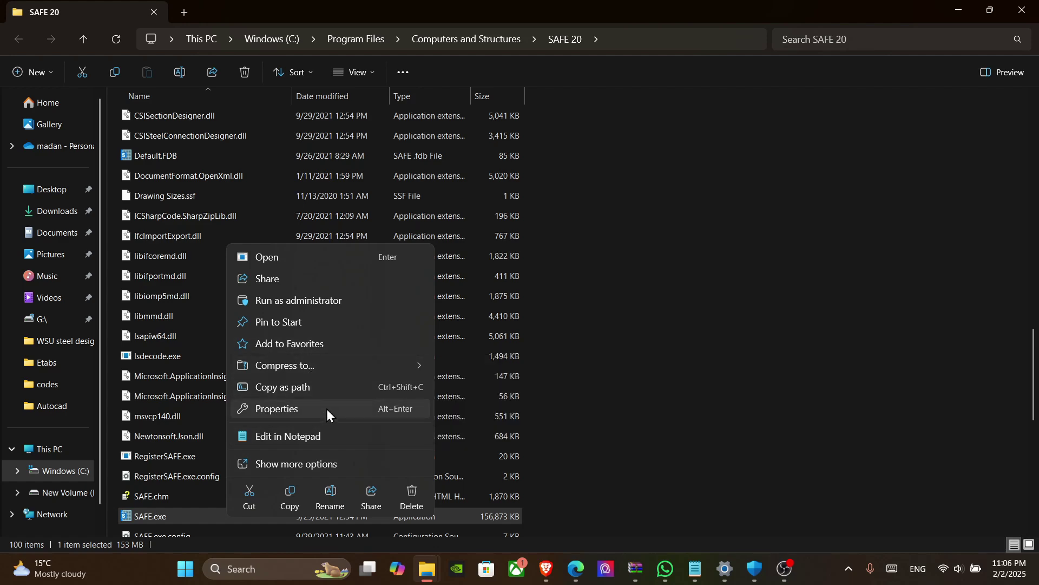
left_click(726, 451)
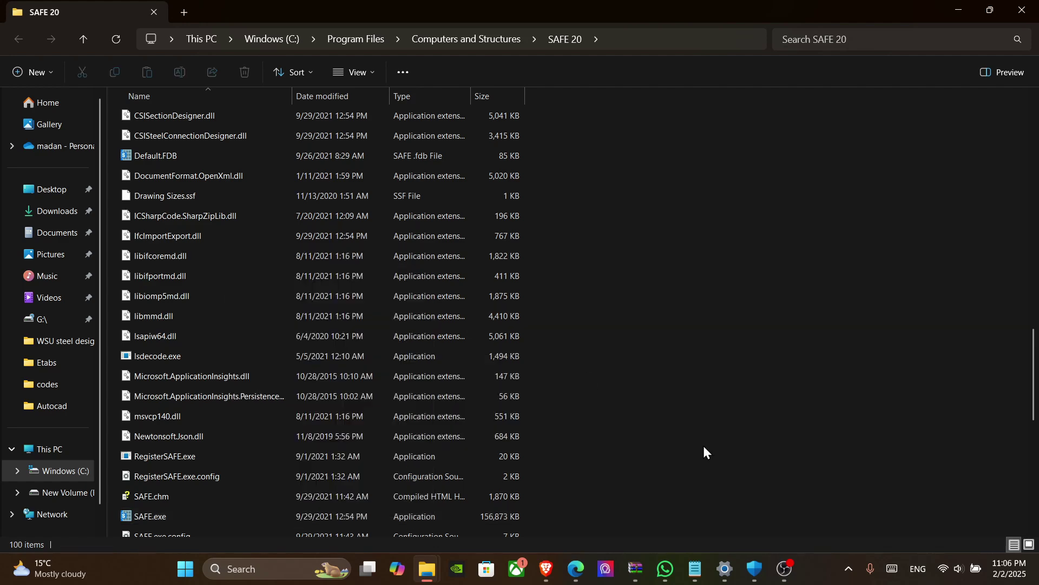
scroll(438, 449, "up", 10)
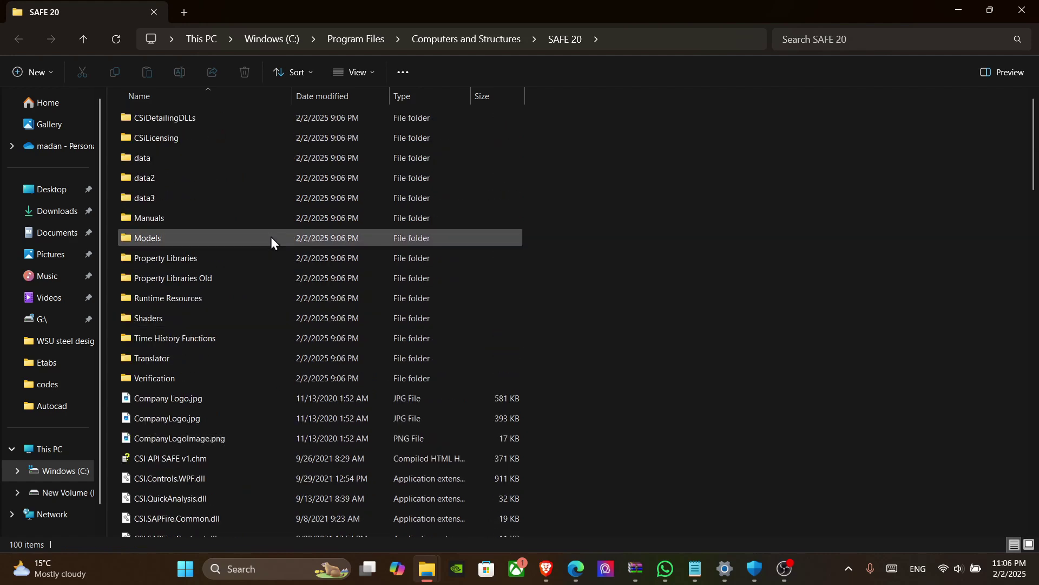
scroll(269, 301, "down", 6)
scroll(269, 306, "down", 2)
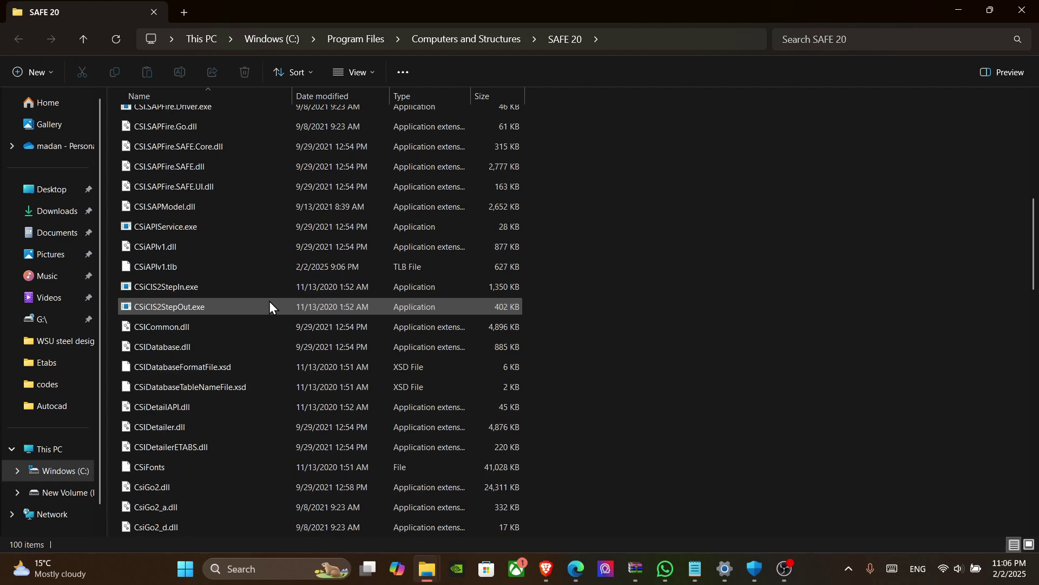
left_click(696, 568)
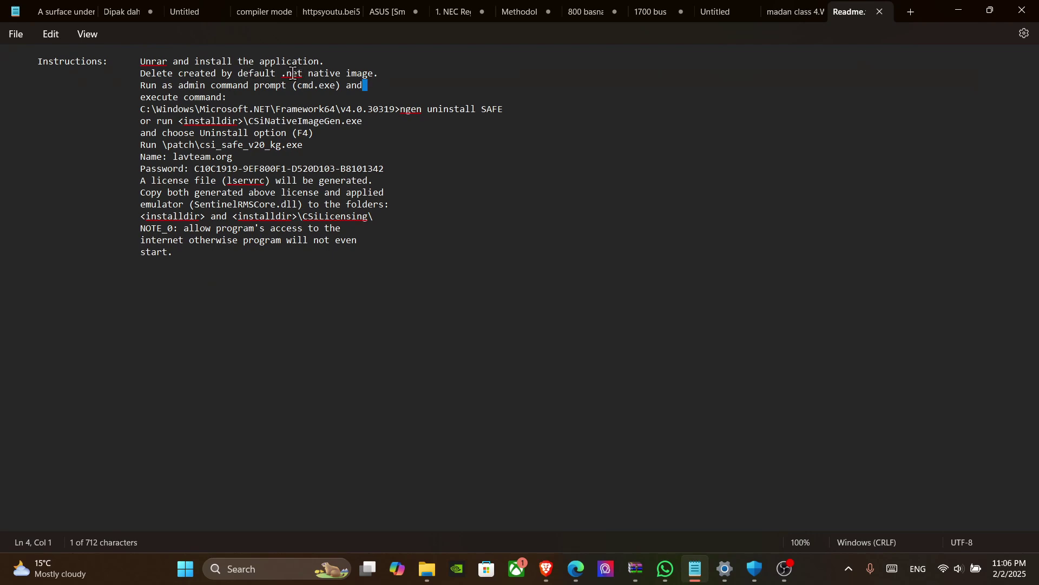
left_click_drag(281, 74, 339, 76)
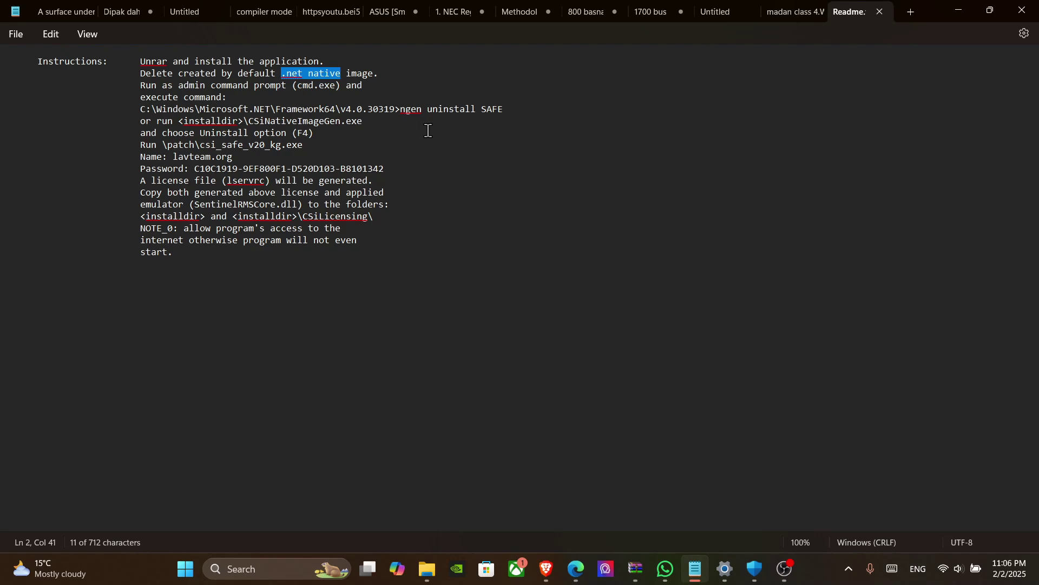
left_click(956, 12)
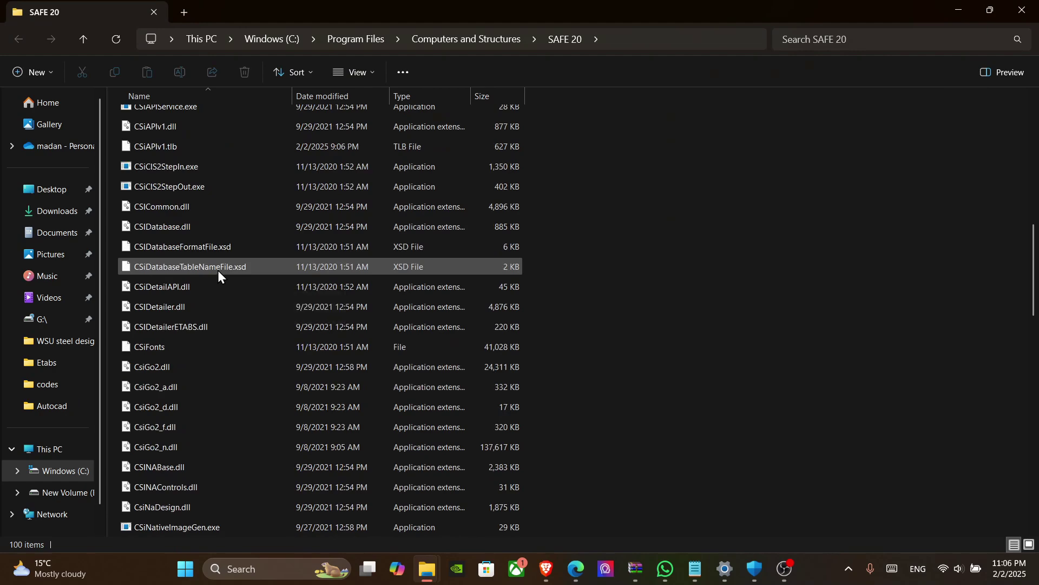
Step: Run CSiNativeImageGen.exe from the SAFE install folder as administrator
scroll(218, 270, "down", 1)
scroll(212, 362, "down", 8)
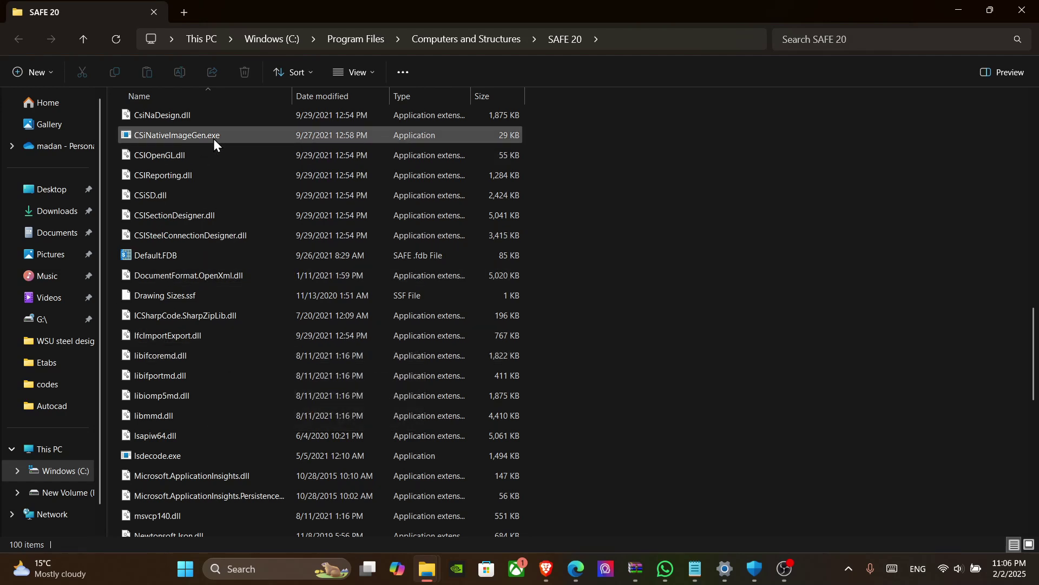
left_click(246, 131)
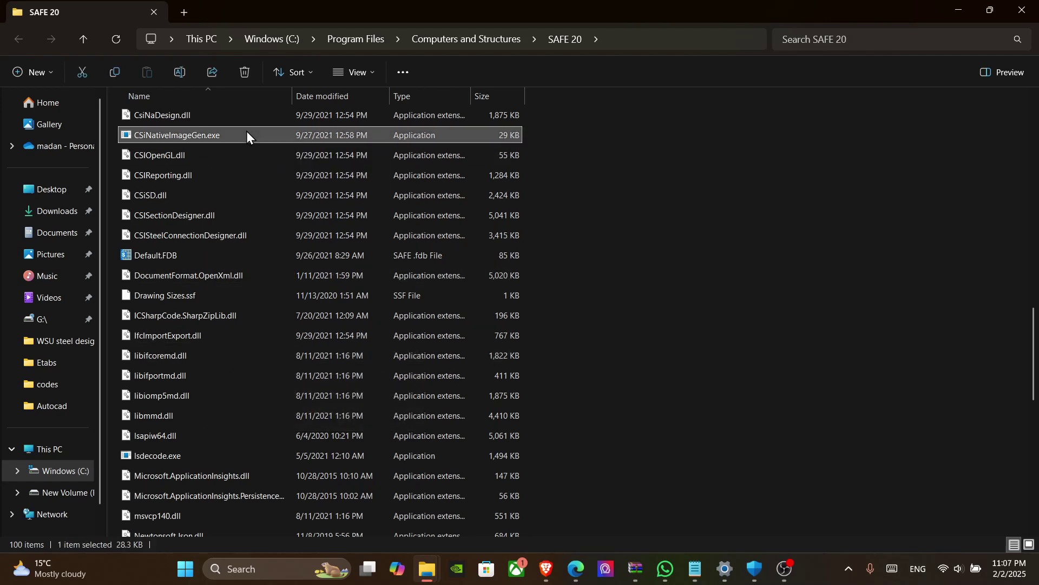
right_click(247, 135)
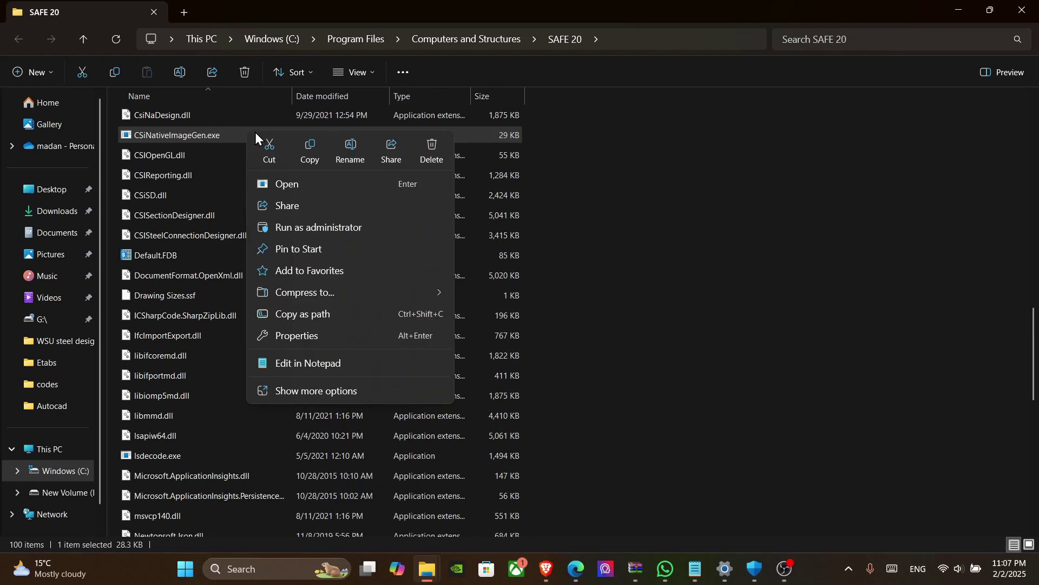
left_click(315, 228)
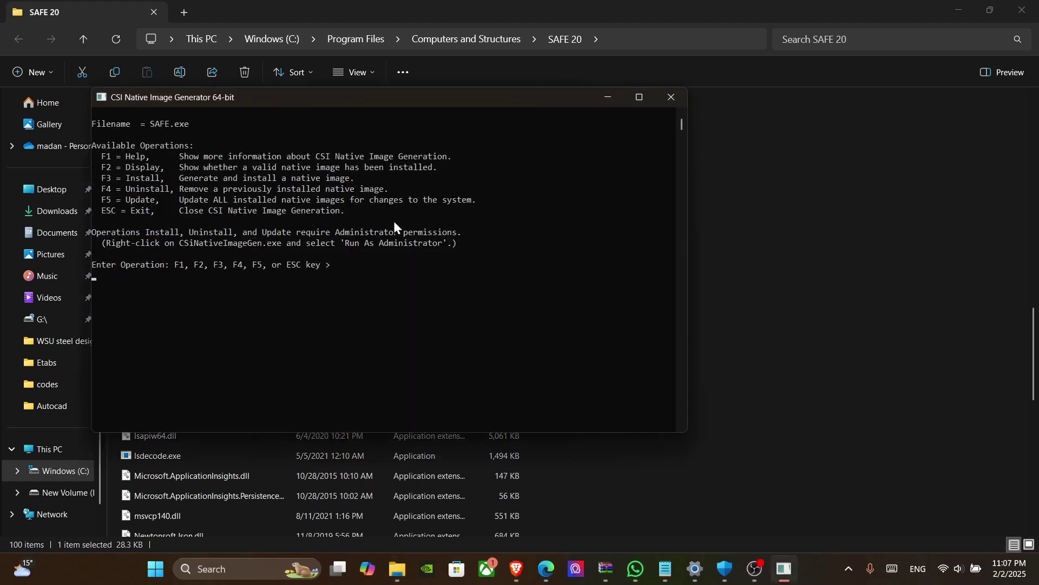
Step: Move the generator console up and review its F4 Uninstall option
left_click_drag(496, 95, 499, 51)
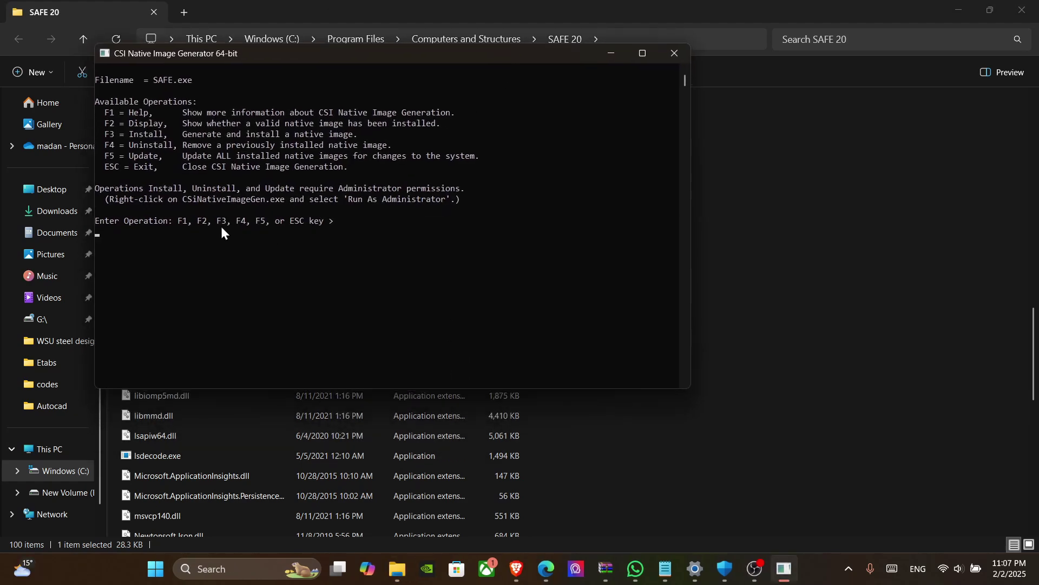
left_click_drag(174, 221, 243, 224)
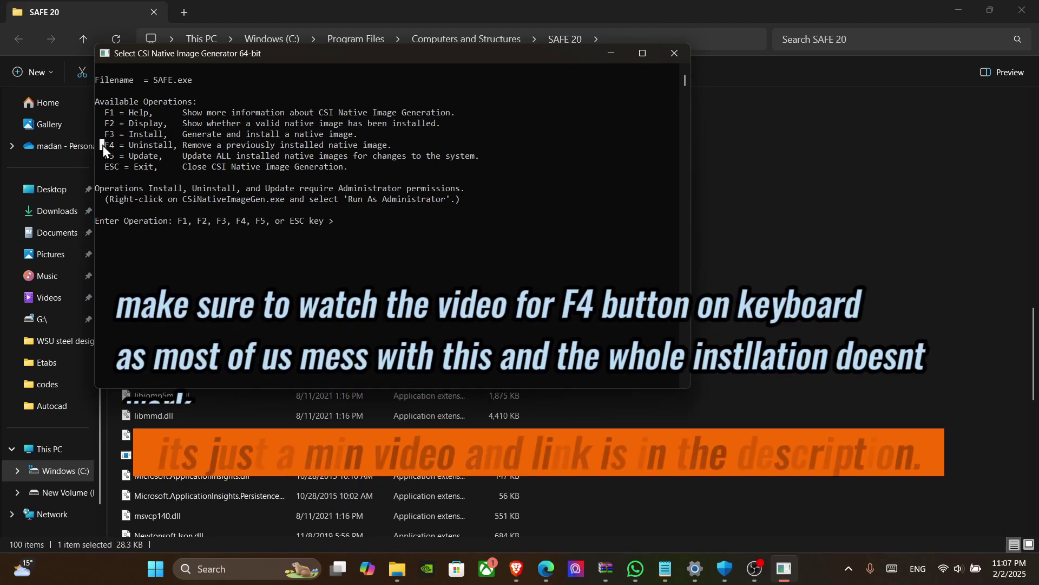
left_click_drag(103, 145, 135, 148)
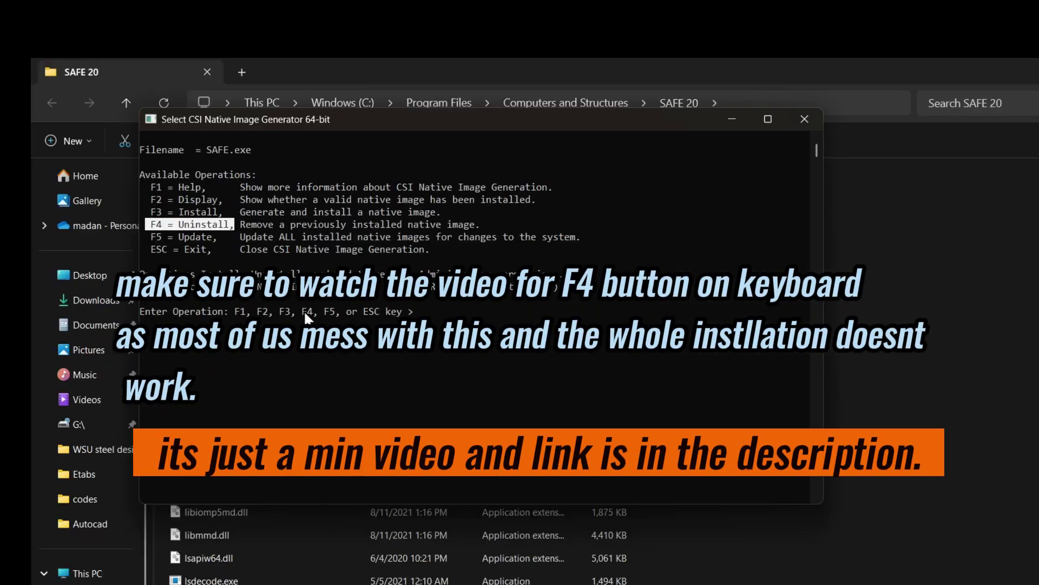
left_click_drag(231, 221, 246, 222)
left_click_drag(313, 312, 315, 314)
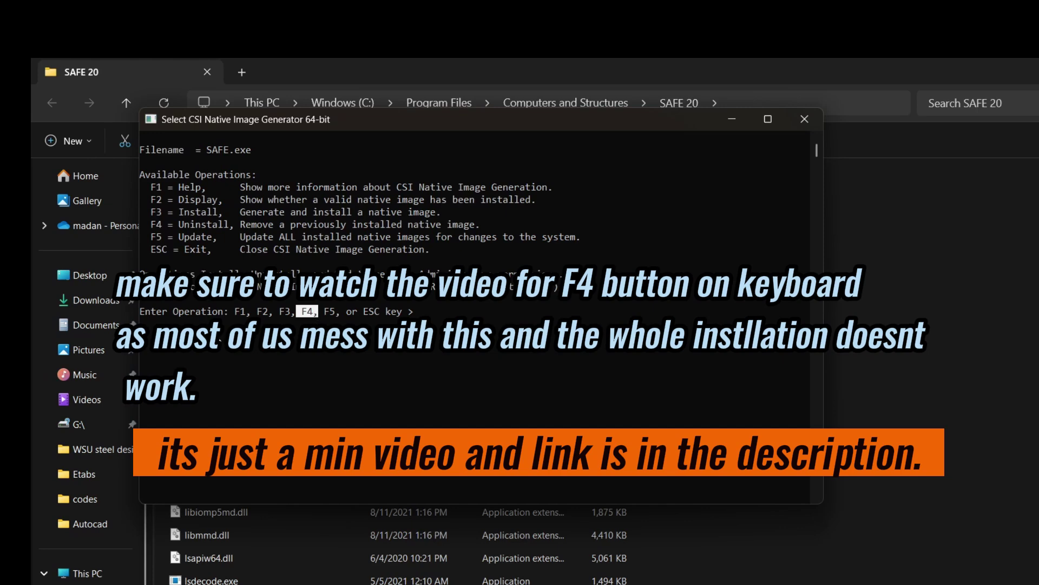
Step: Uninstall SAFE.exe's native image with F4, exit the generator, and return to the download folder
key("F4")
key("Return")
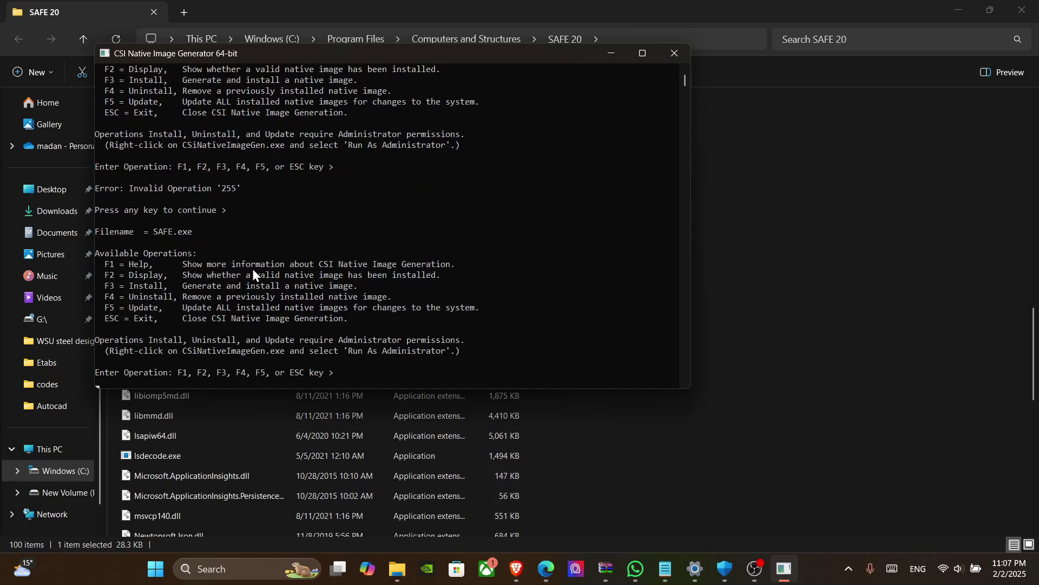
key("F4")
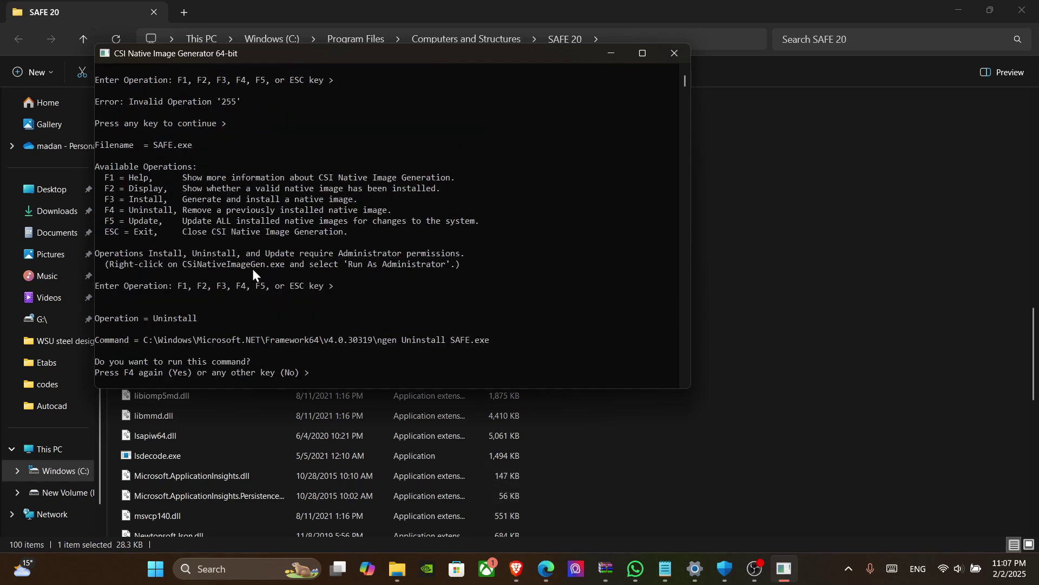
key("F4")
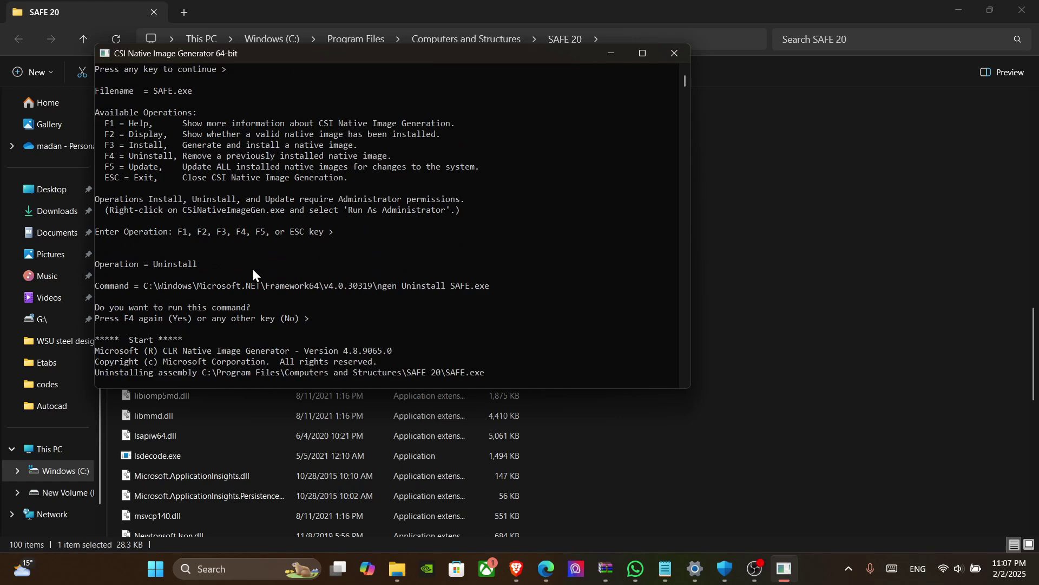
left_click(212, 375)
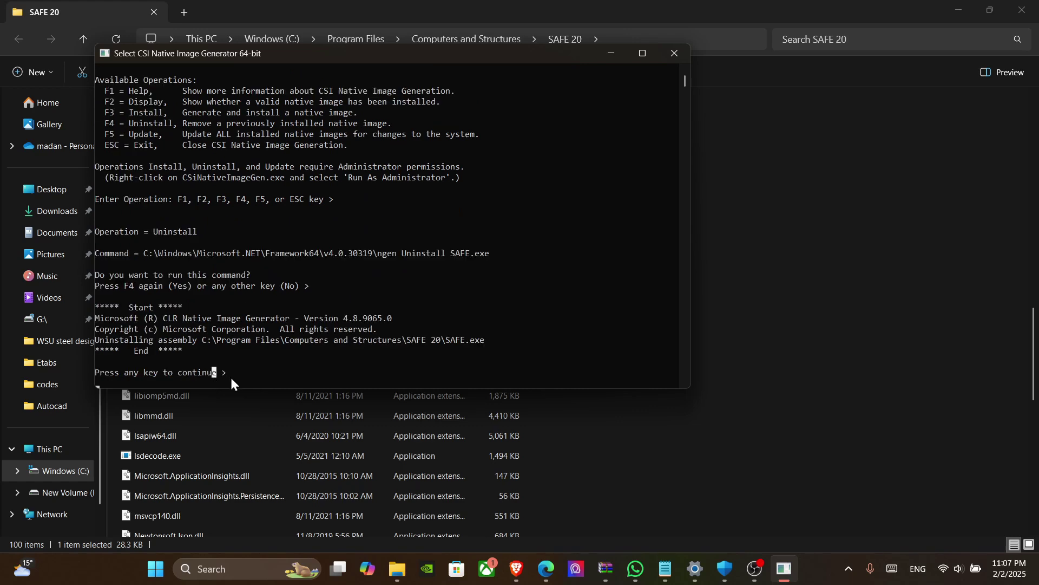
key("Return")
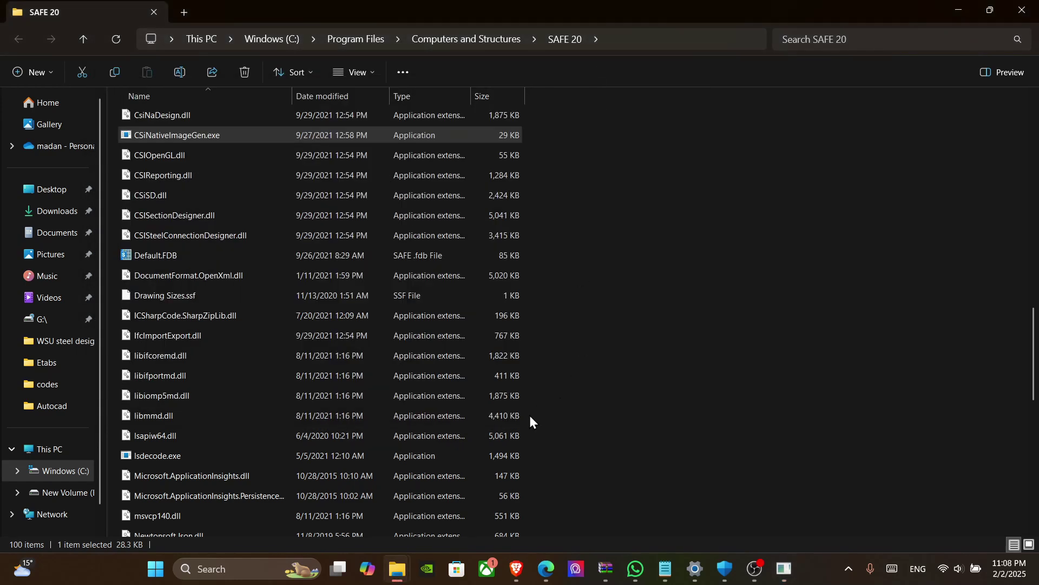
mouse_move(402, 576)
left_click(343, 511)
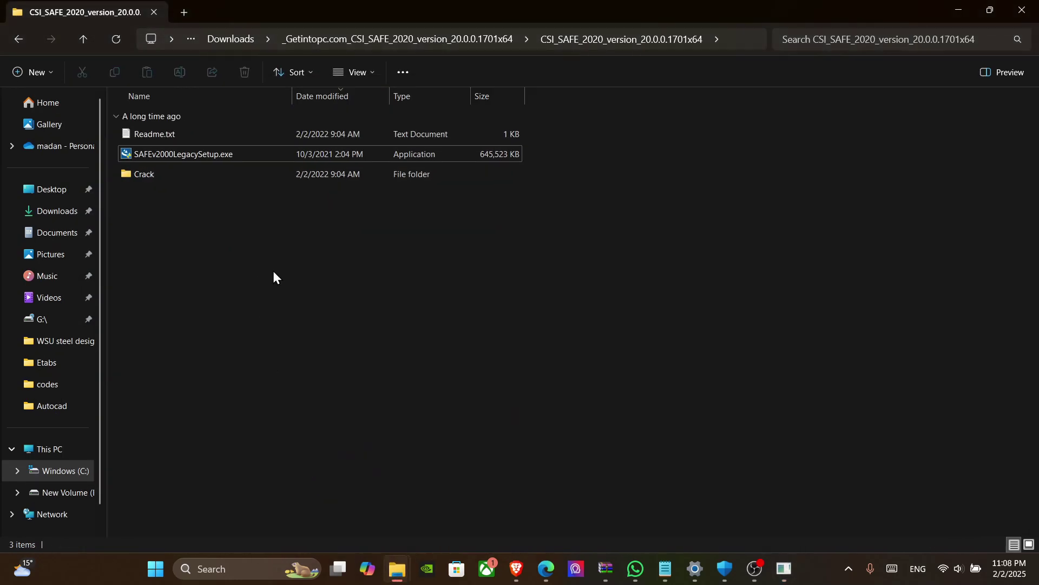
Step: Open the Crack folder and run csi_safe_v20_kg.exe as administrator
double_click(206, 174)
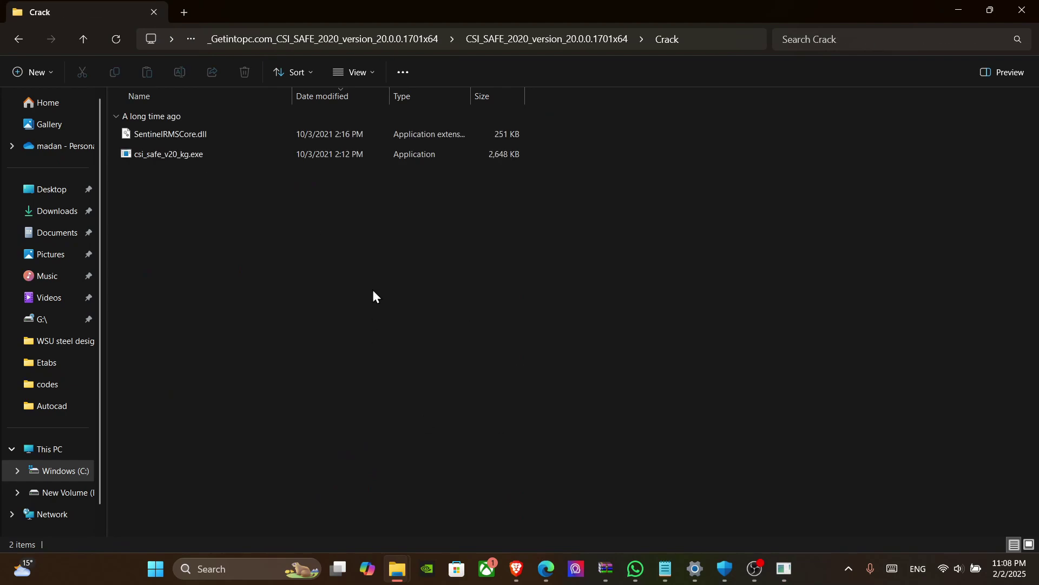
left_click(228, 155)
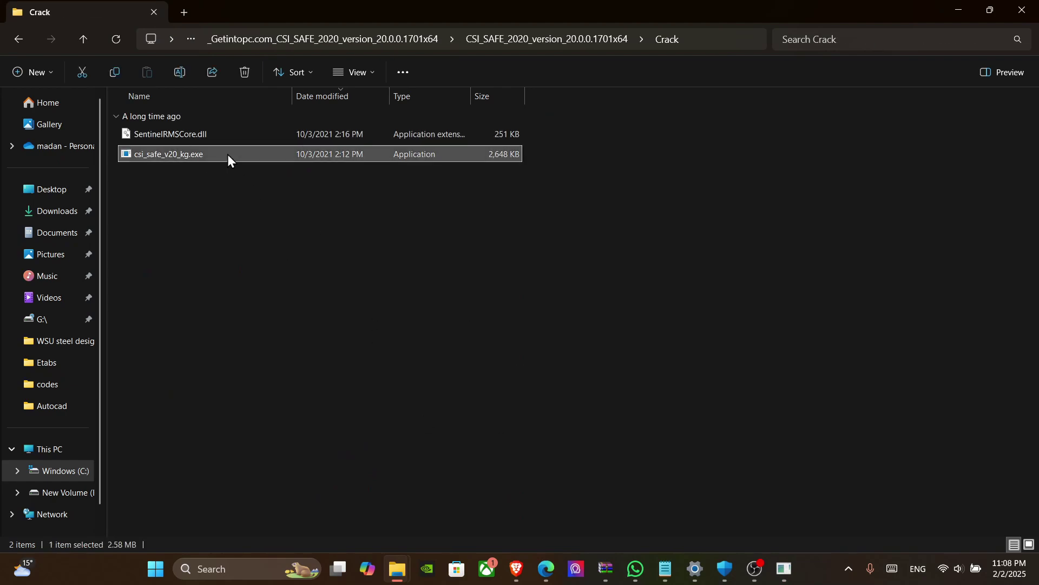
right_click(227, 154)
left_click(311, 242)
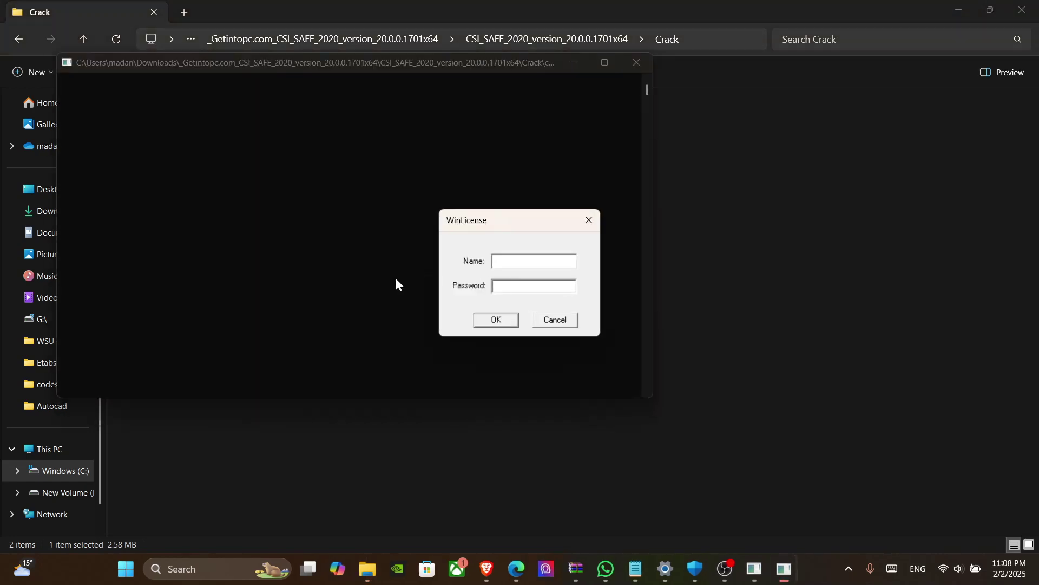
left_click(512, 260)
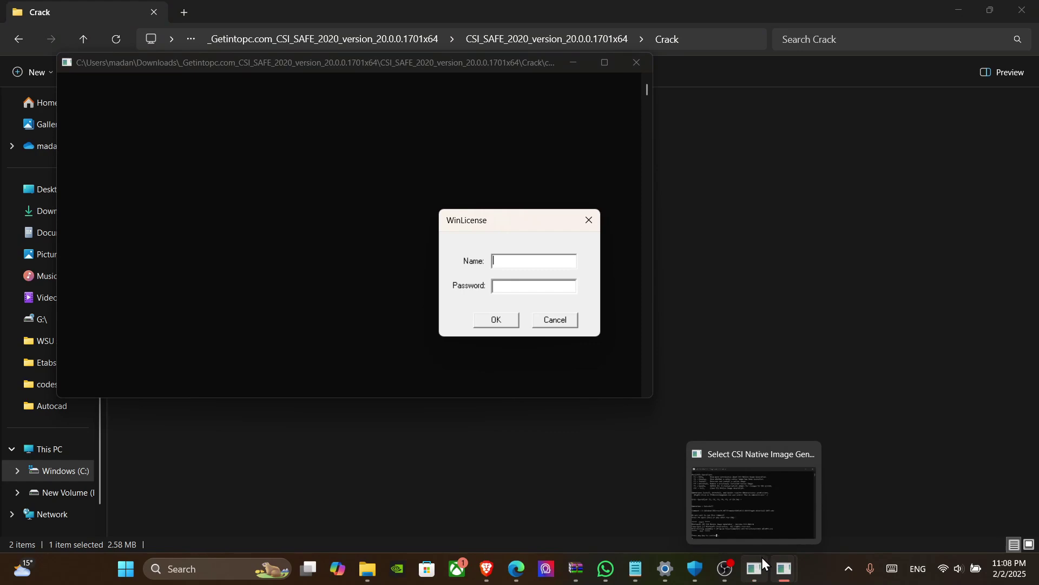
Step: Copy the licence password from the readme in Notepad
left_click(639, 569)
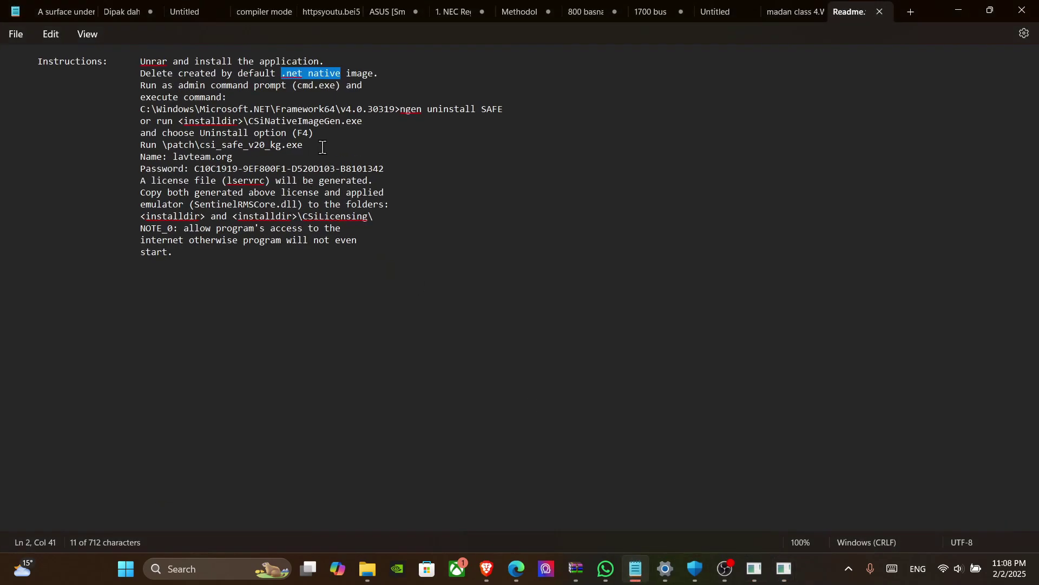
left_click(396, 144)
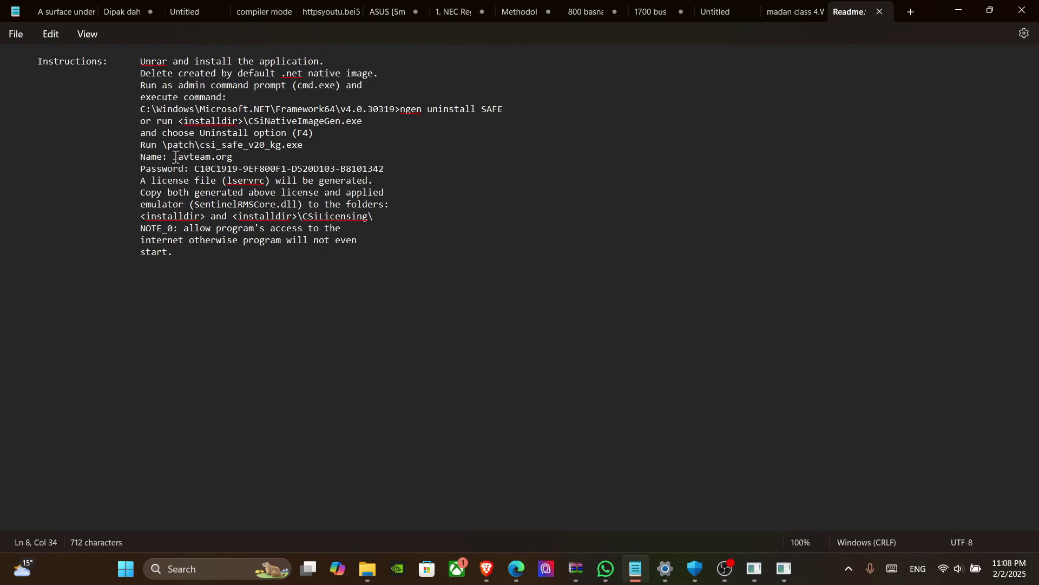
left_click_drag(195, 168, 378, 171)
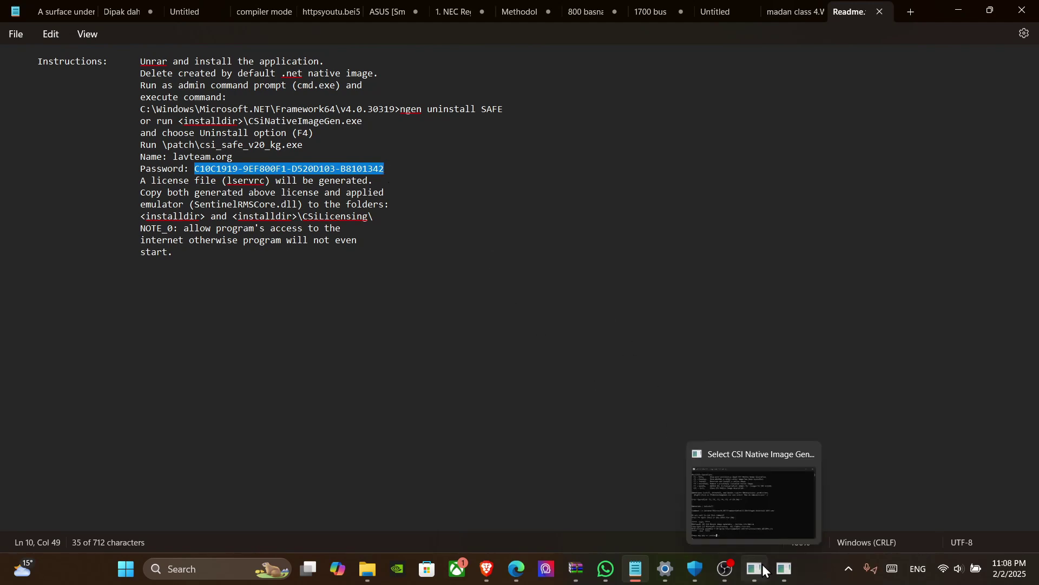
mouse_move(783, 568)
left_click(837, 510)
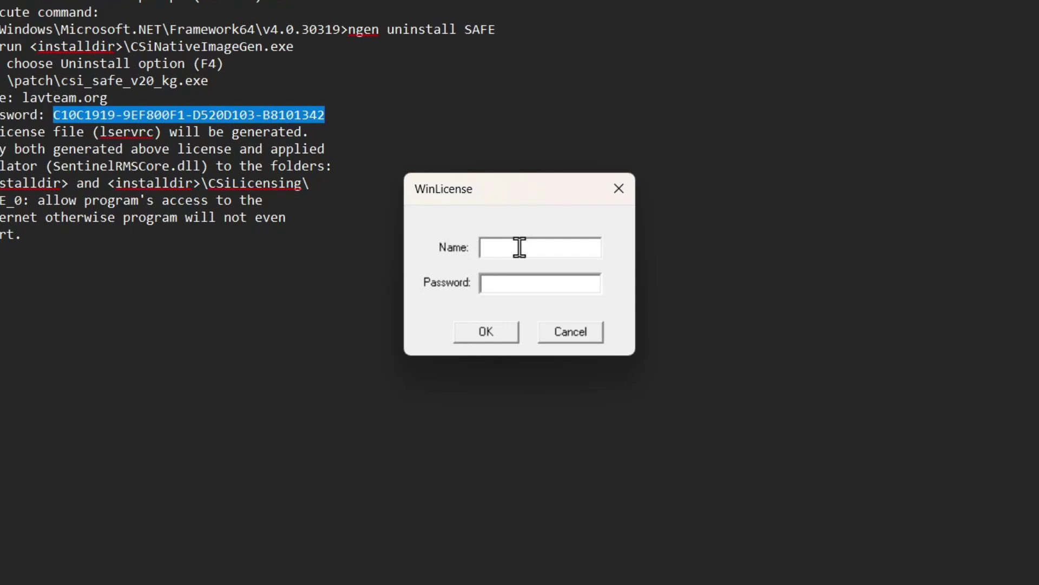
Step: Enter name lavteam.org and the pasted password in the licence dialog and confirm
left_click(519, 247)
type("lavteam.org")
left_click(535, 283)
key("ctrl+v")
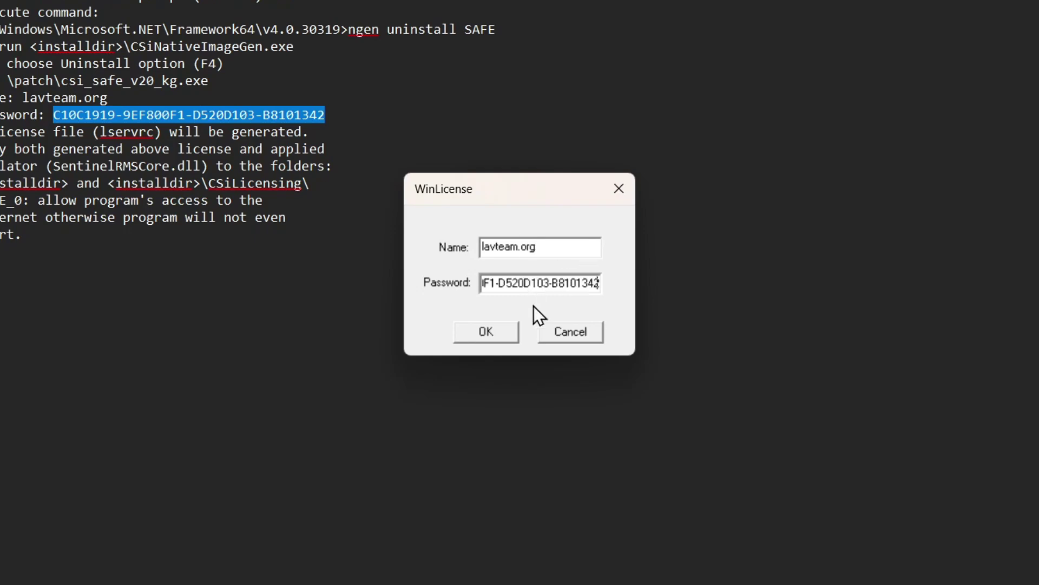
left_click(505, 326)
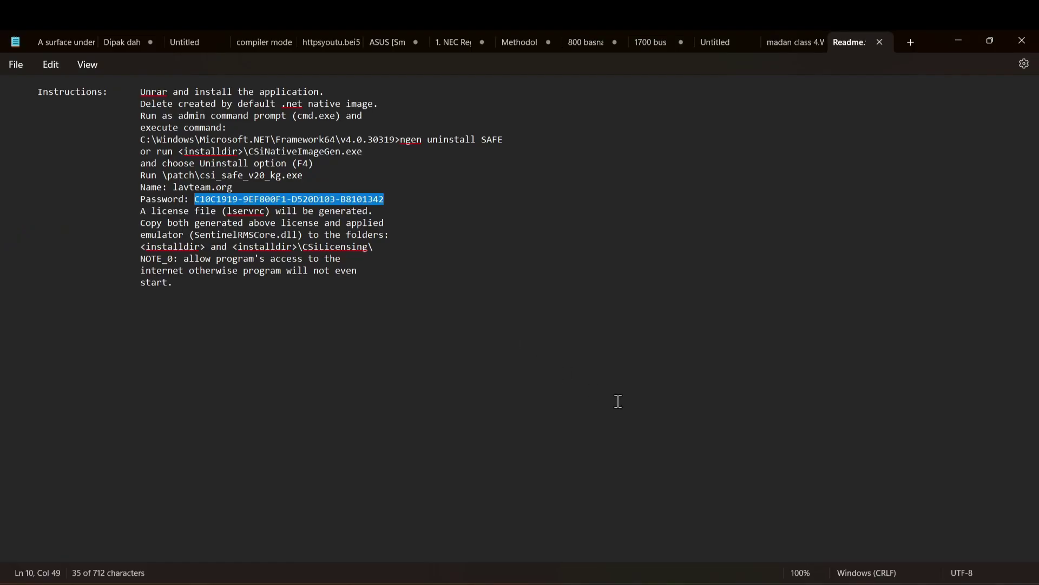
Step: Check the keygen console reports that lservrc was created
left_click(783, 582)
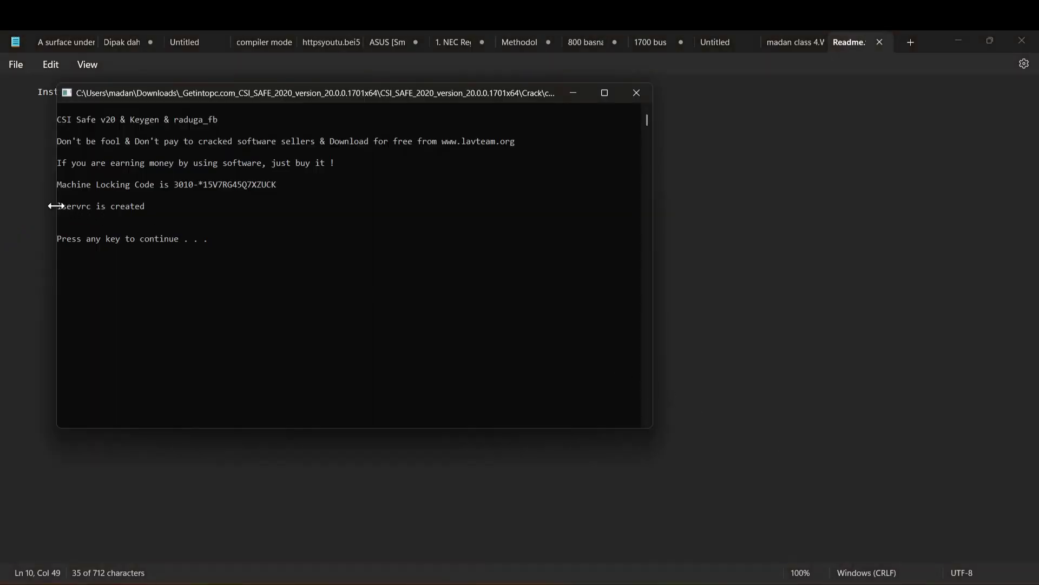
left_click_drag(60, 207, 133, 214)
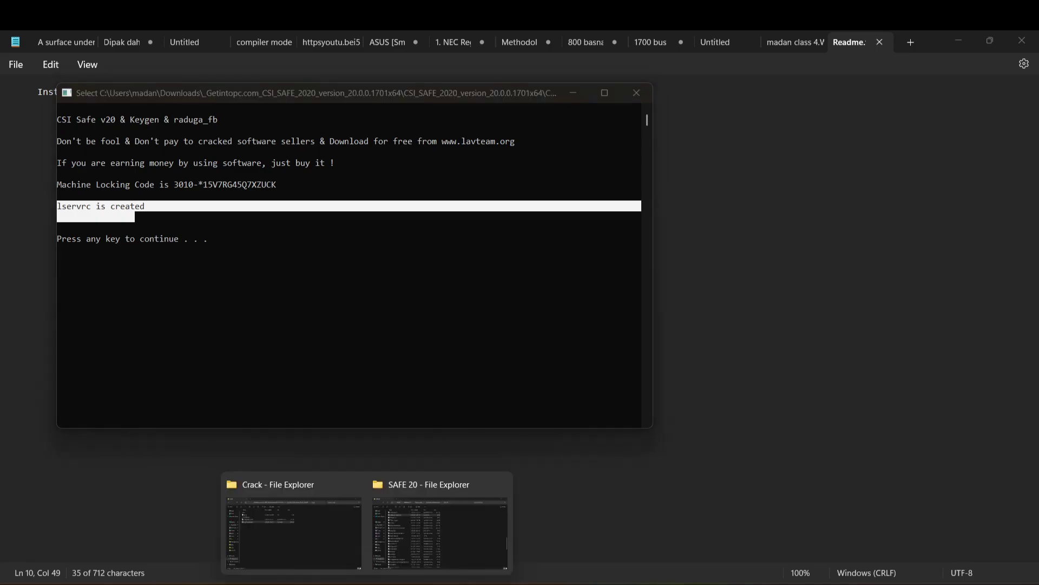
left_click(311, 515)
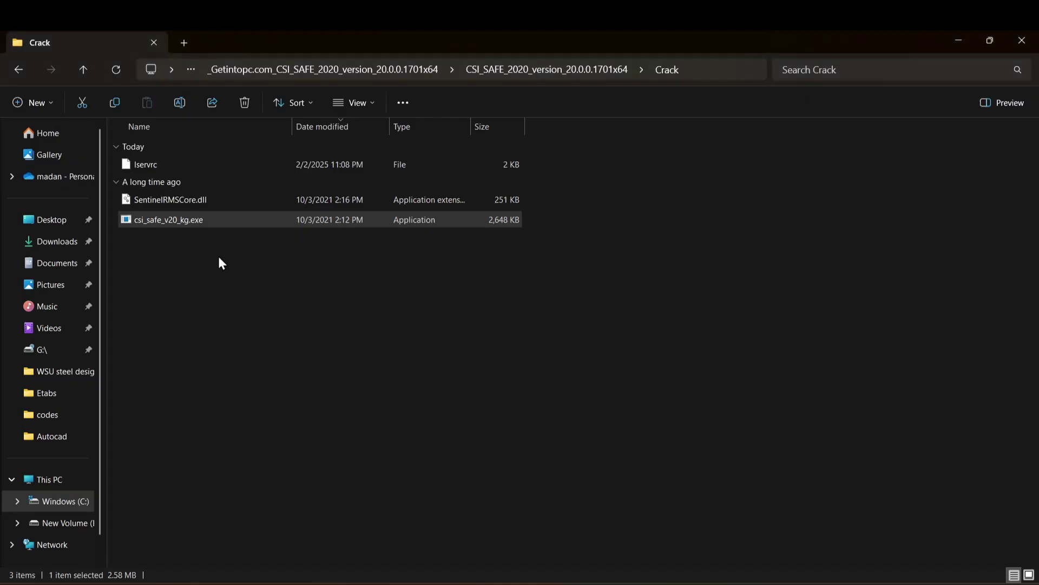
Step: Copy lservrc and SentinelRMSCore.dll from the Crack folder
left_click(220, 168, "ctrl")
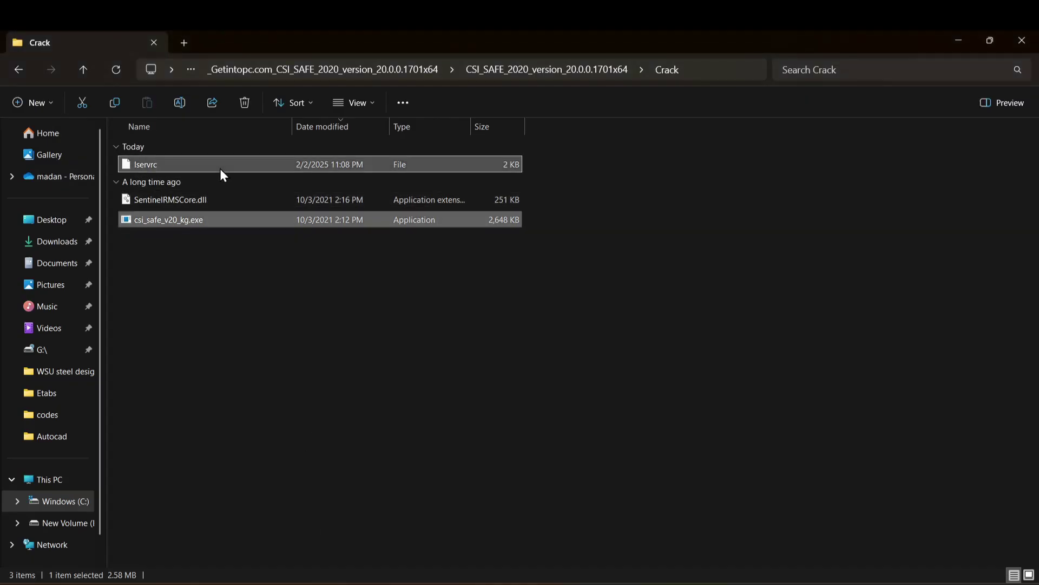
left_click(229, 198, "ctrl")
left_click(240, 213, "ctrl")
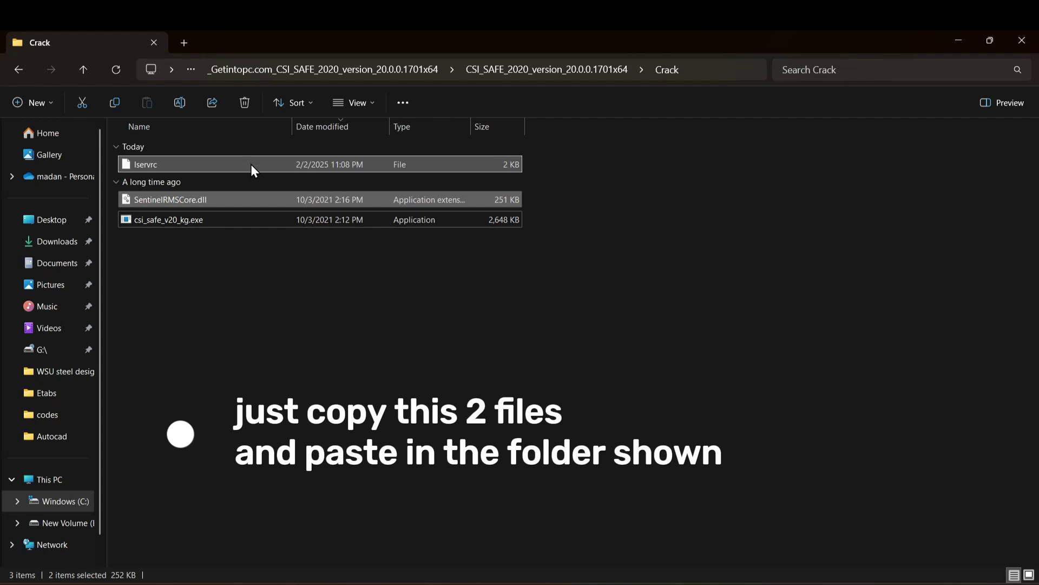
key("ctrl+c")
Step: Paste both files into the SAFE 20 folder, replacing the existing DLL for all items
mouse_move(367, 568)
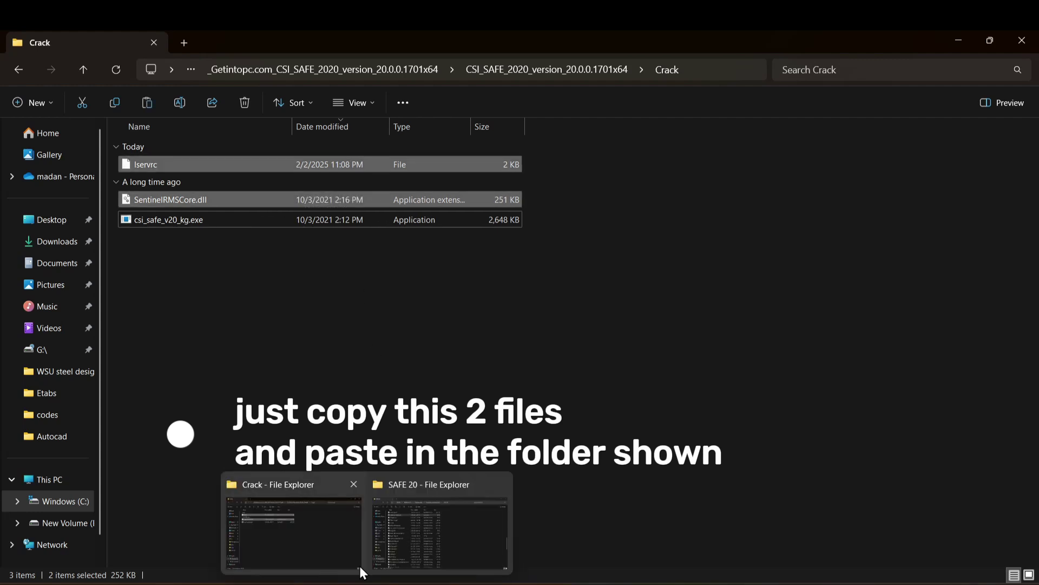
left_click(405, 520)
scroll(377, 452, "up", 10)
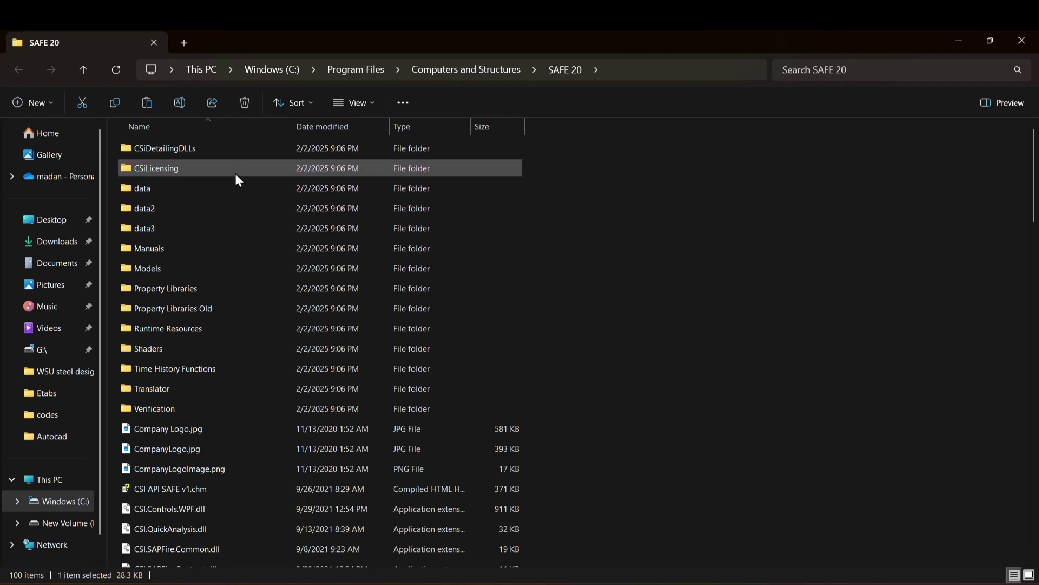
left_click(659, 208)
key("ctrl+v")
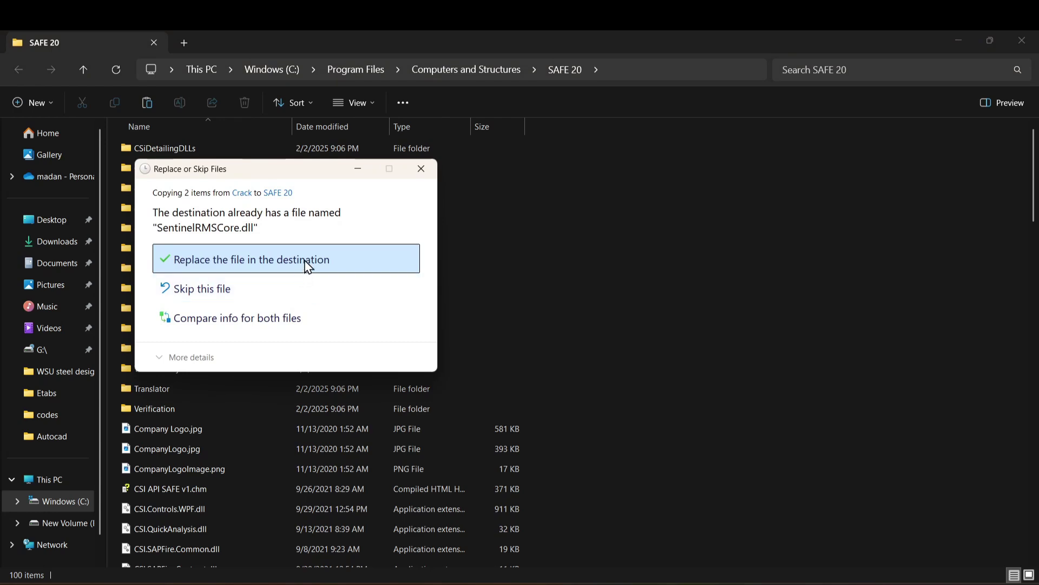
left_click(305, 261)
left_click(204, 259)
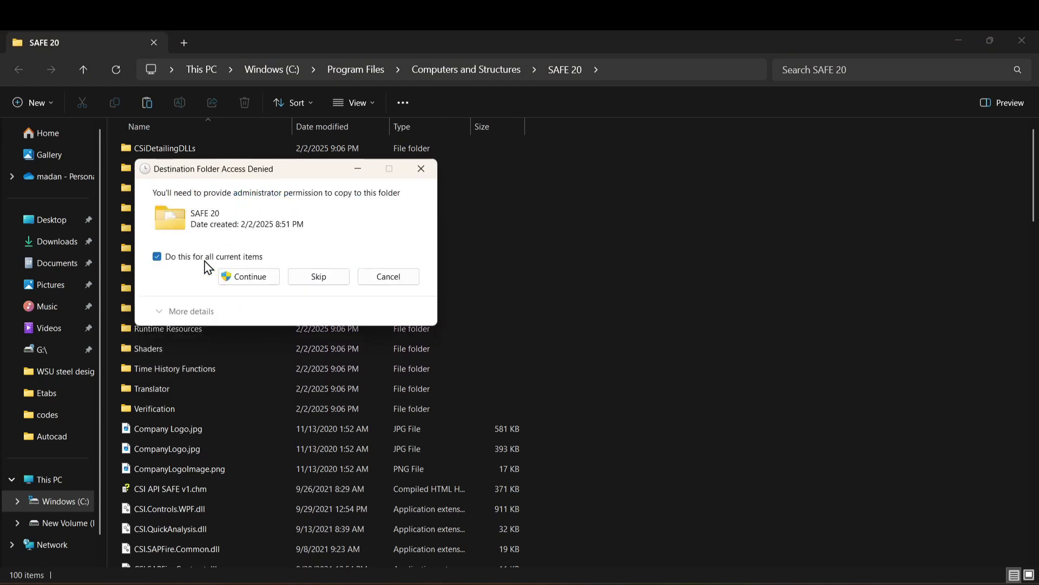
left_click(263, 277)
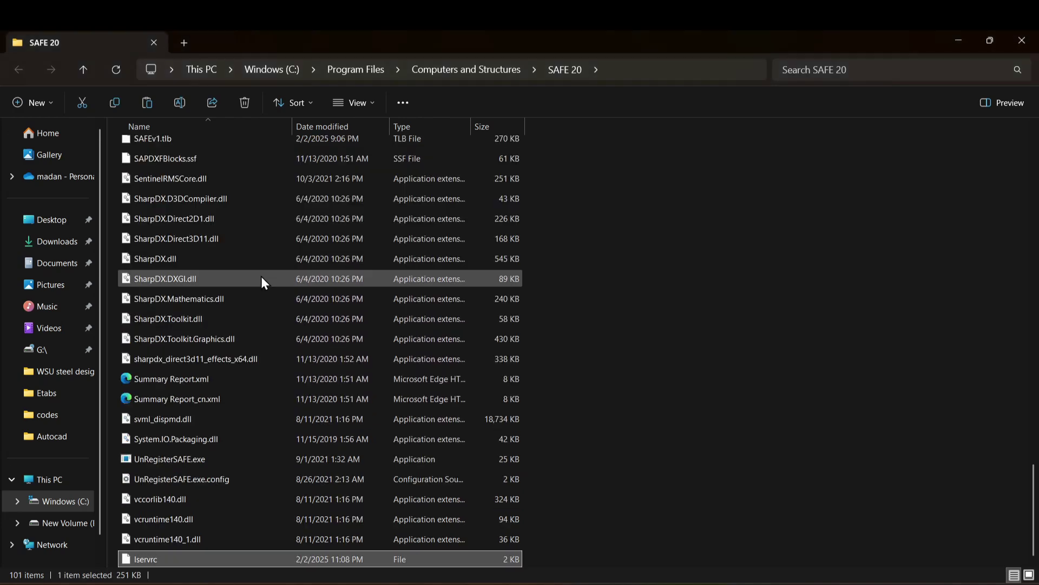
scroll(277, 323, "up", 20)
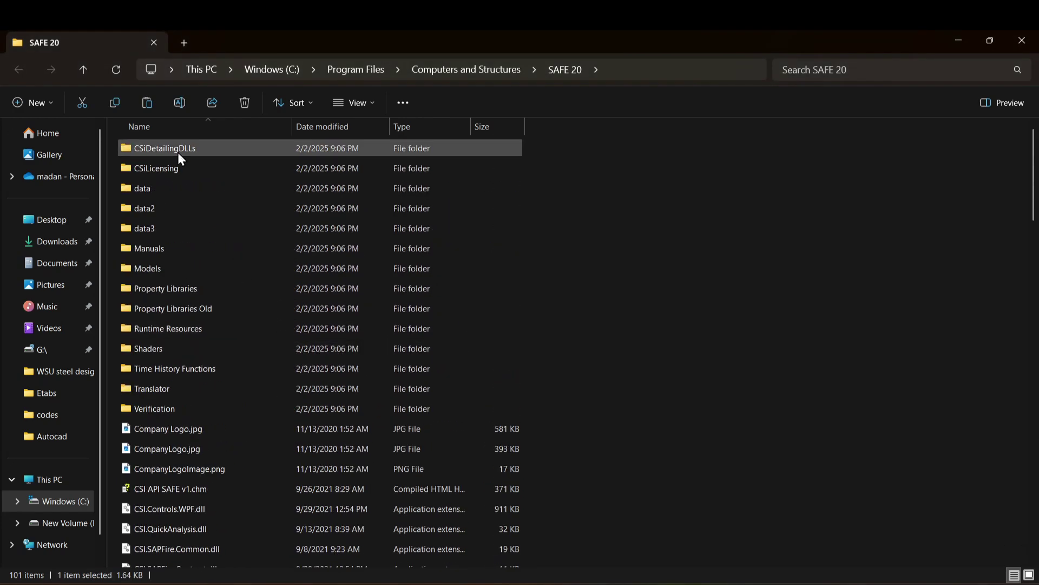
Step: Paste the two licence files into CSiLicensing, replacing the existing files
double_click(184, 165)
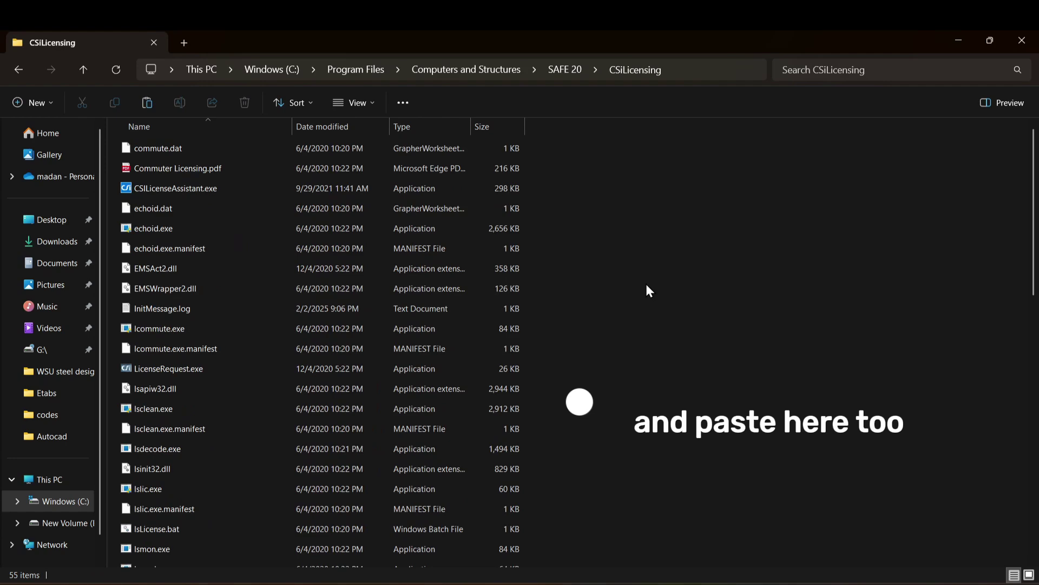
key("ctrl+v")
left_click(443, 258)
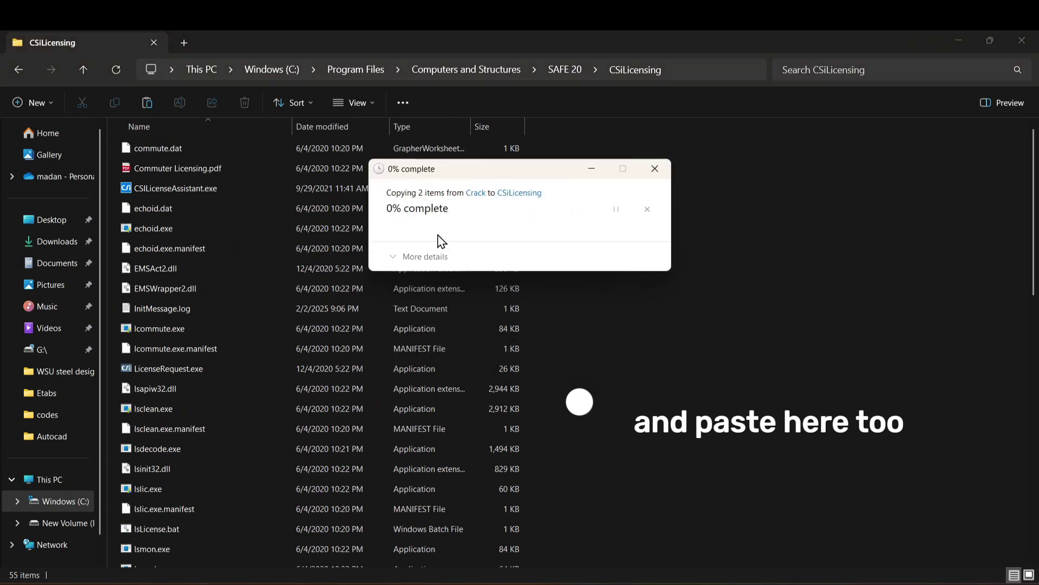
left_click(484, 277)
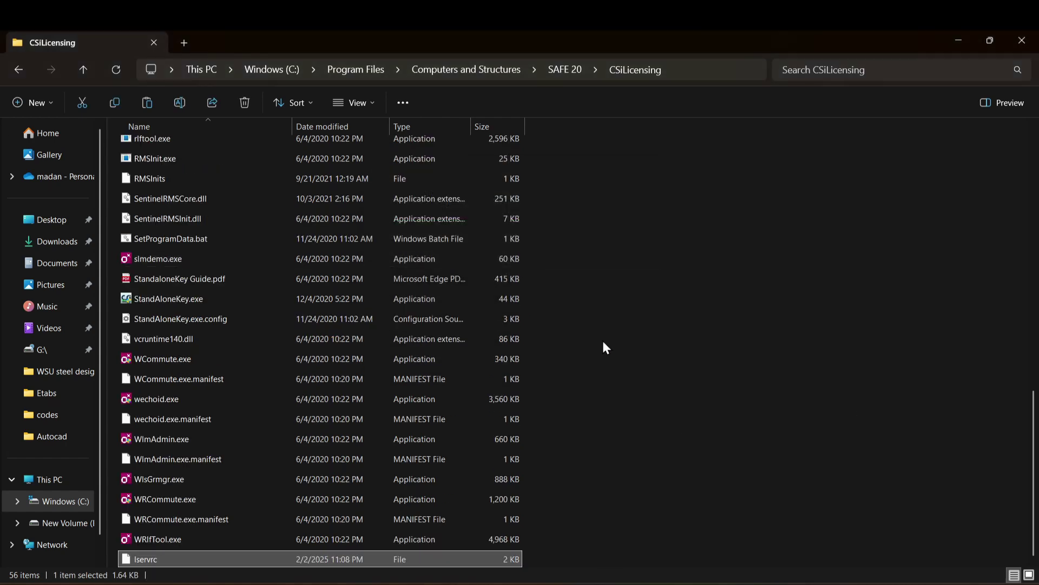
scroll(604, 342, "up", 10)
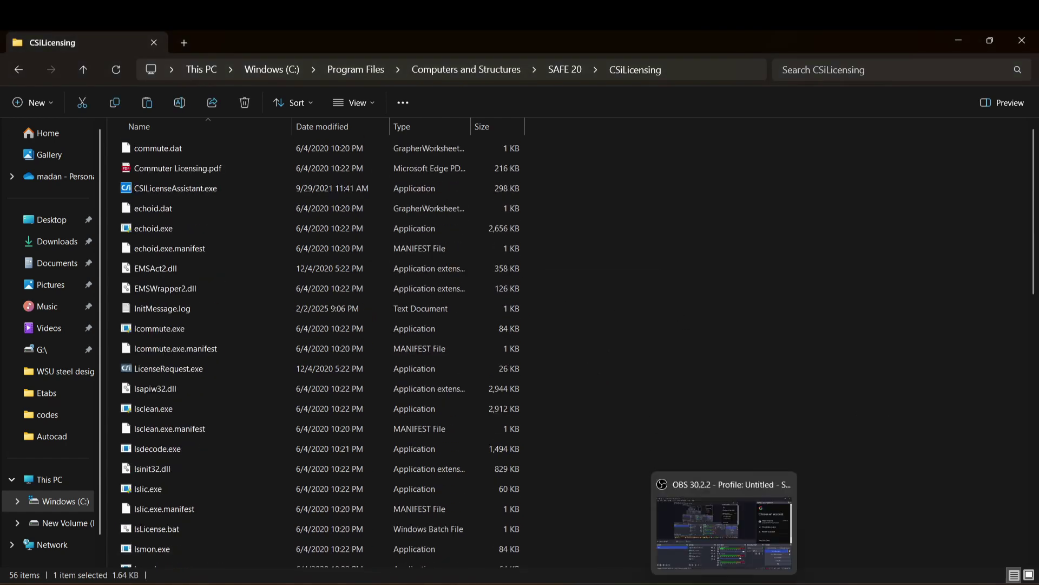
Step: Close the keygen and native image generator consoles and minimize File Explorer
left_click(699, 584)
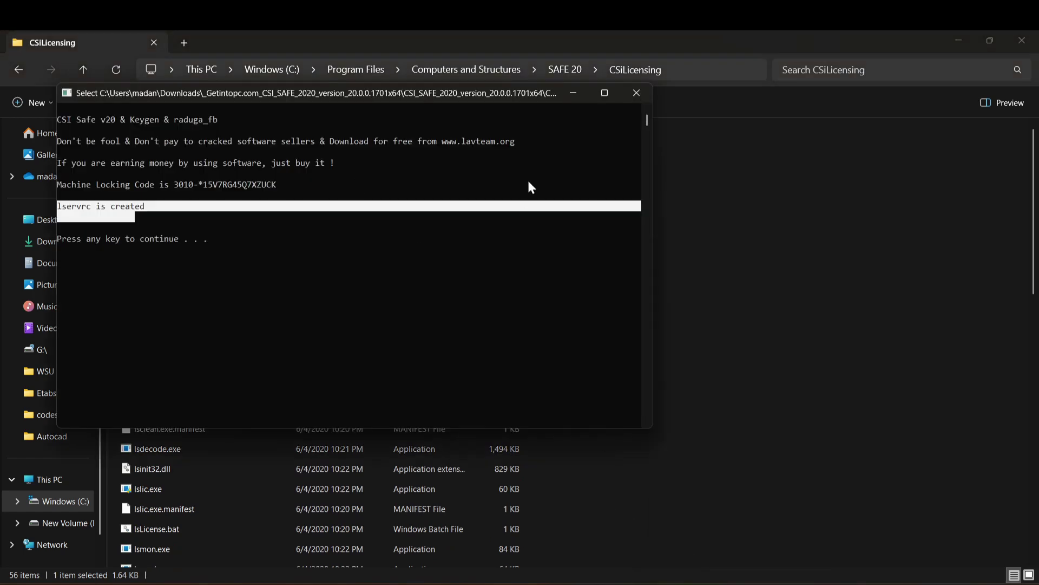
left_click(632, 95)
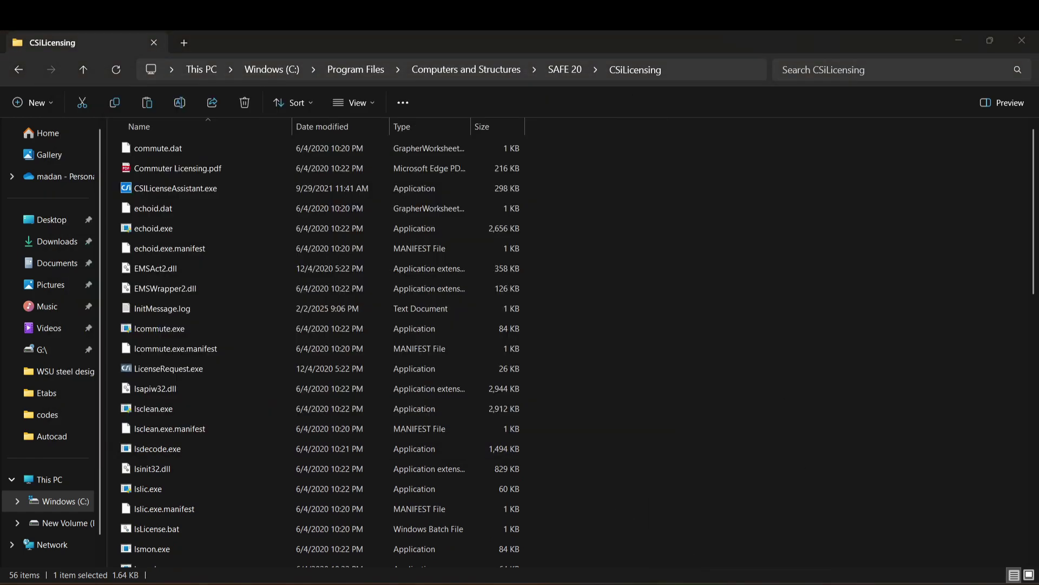
left_click(698, 583)
left_click(675, 84)
left_click(948, 36)
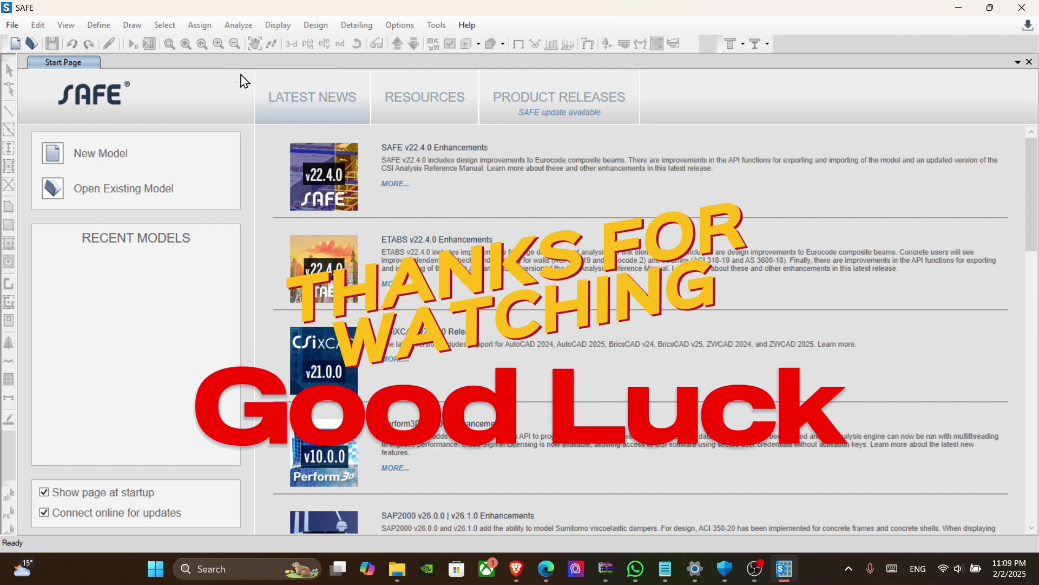
Step: Start a new untitled model from the SAFE 20 Start Page
left_click(120, 165)
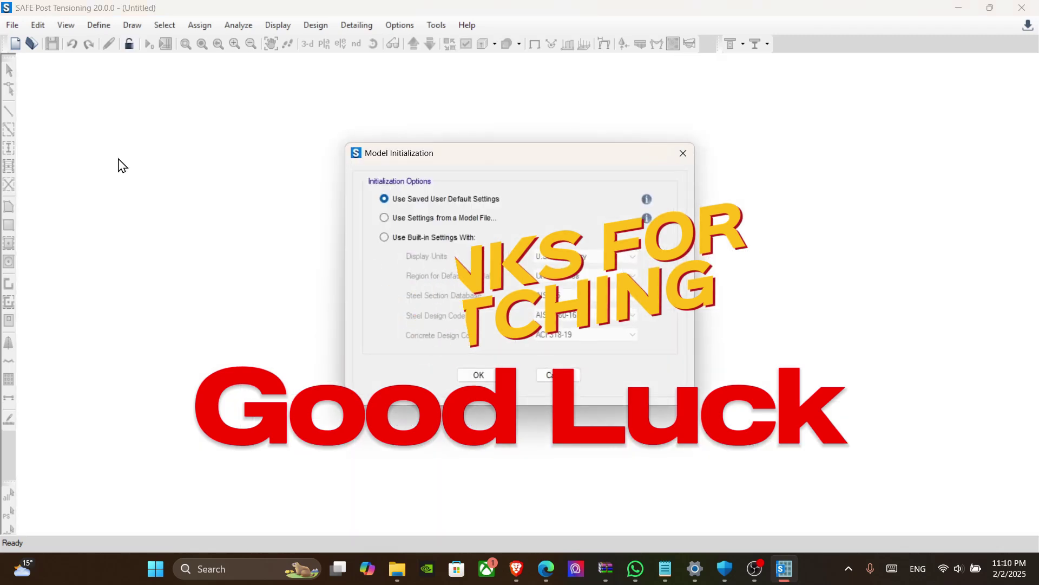